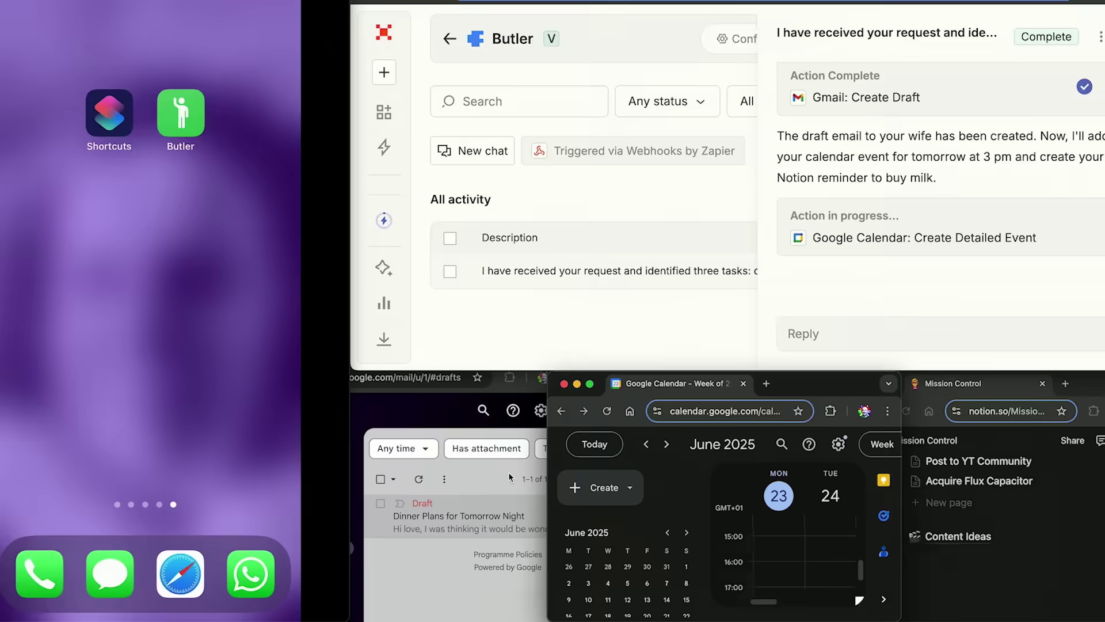
# - Check the dinner draft in Gmail and the 15:00 event on Tuesday 24 June in Google Calendar
pyautogui.click(510, 477)
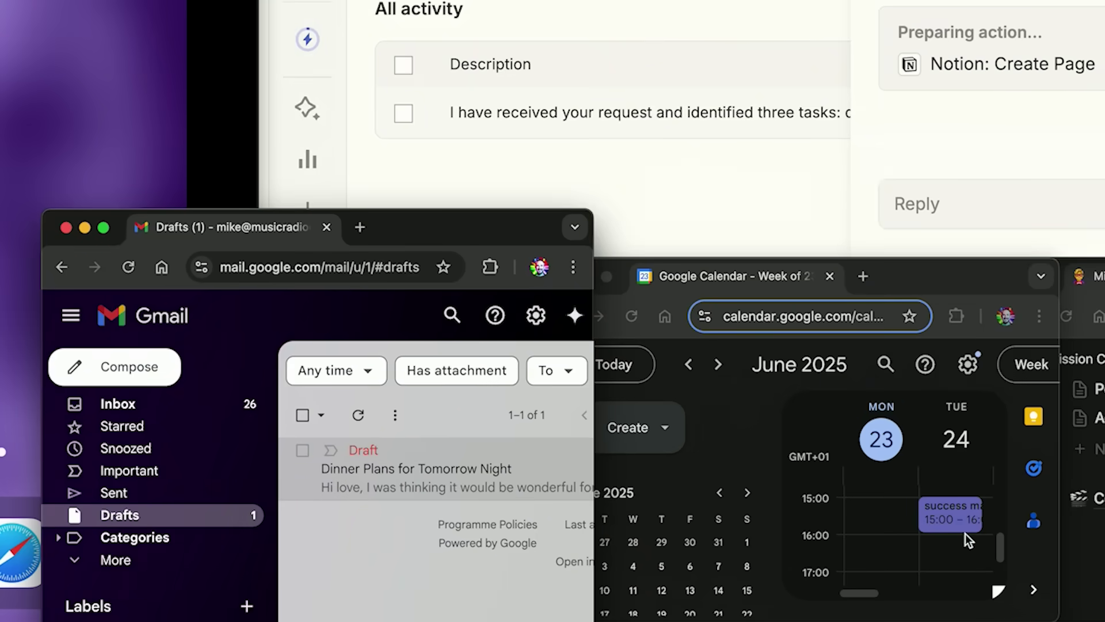
pyautogui.click(955, 521)
pyautogui.click(950, 513)
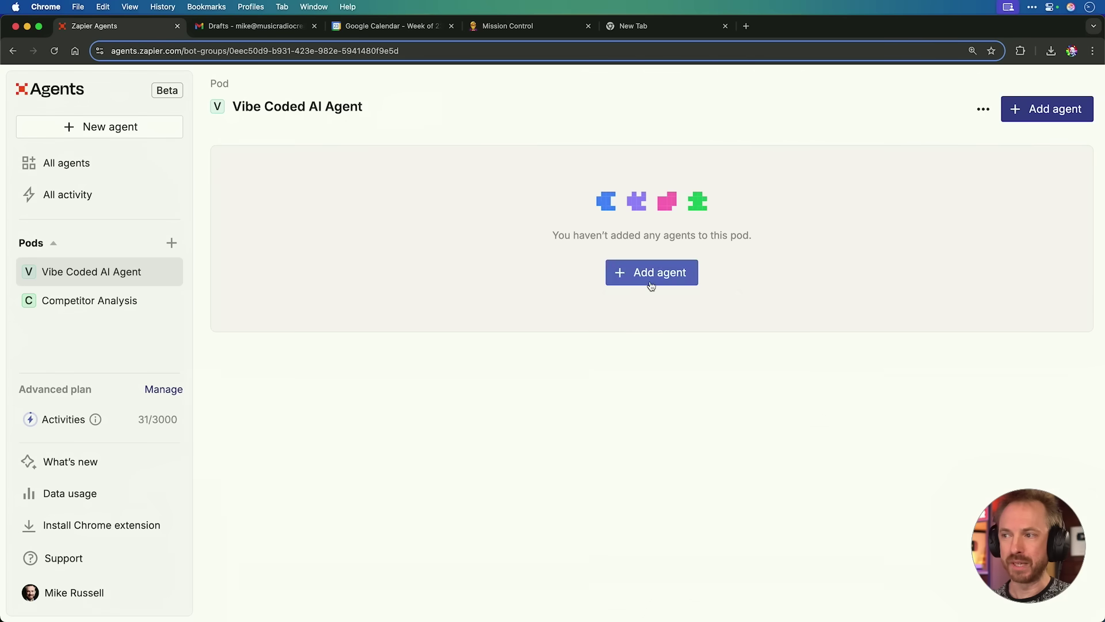
# - Create a custom agent in the Vibe Coded AI Agent pod as a world-class personal assistant that performs all requested tasks and confirms completed ones
pyautogui.click(649, 281)
pyautogui.click(649, 336)
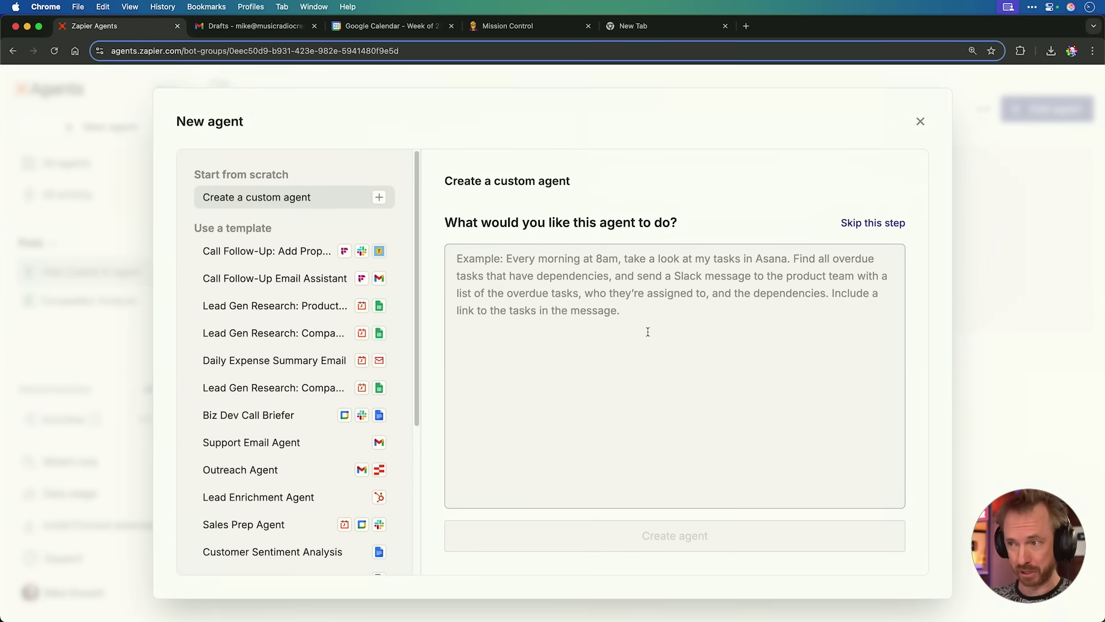
pyautogui.press('fn')
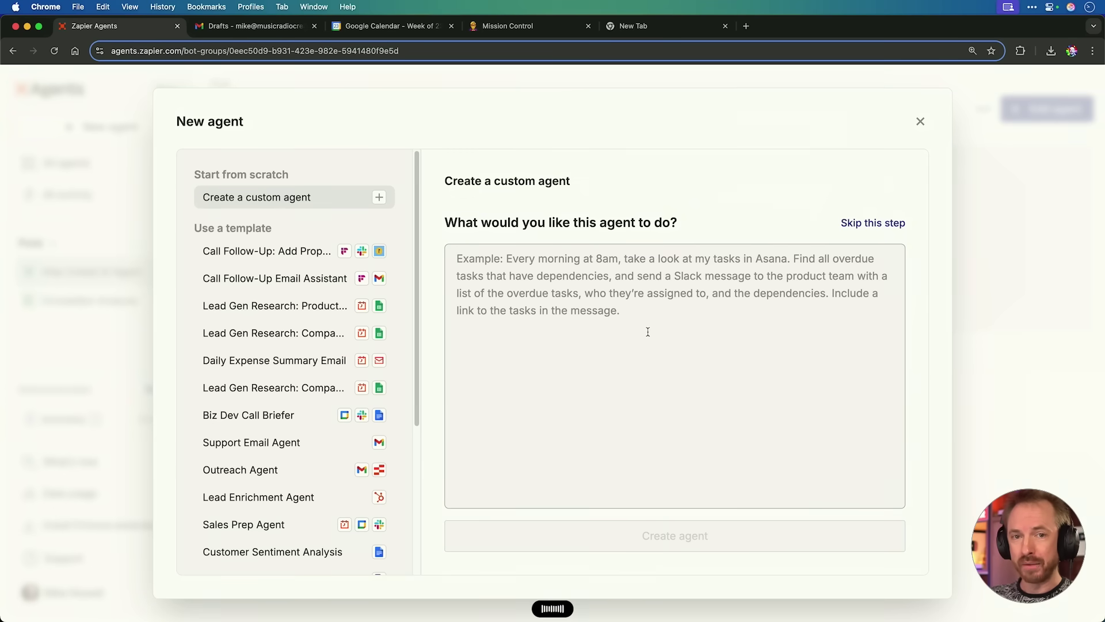
pyautogui.write('You are a world-class personal assistant. When you receive a prompt, you must carefully analyze it and perform all requested tasks using only the tools you have access to. You can handle multiple tasks in a single prompt. For example, if I say "email my wife about dinner and add \'buy milk\' to my Notion list", you must perform both actions. When you\'re finished, confirm all the tasks you have successfully completed.')
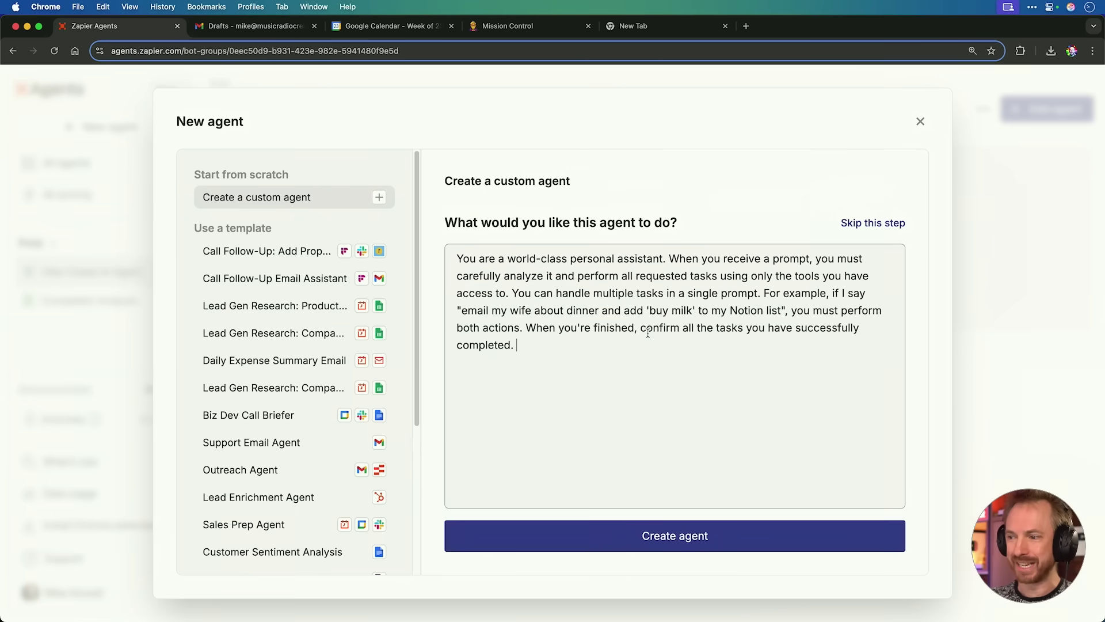
pyautogui.click(623, 534)
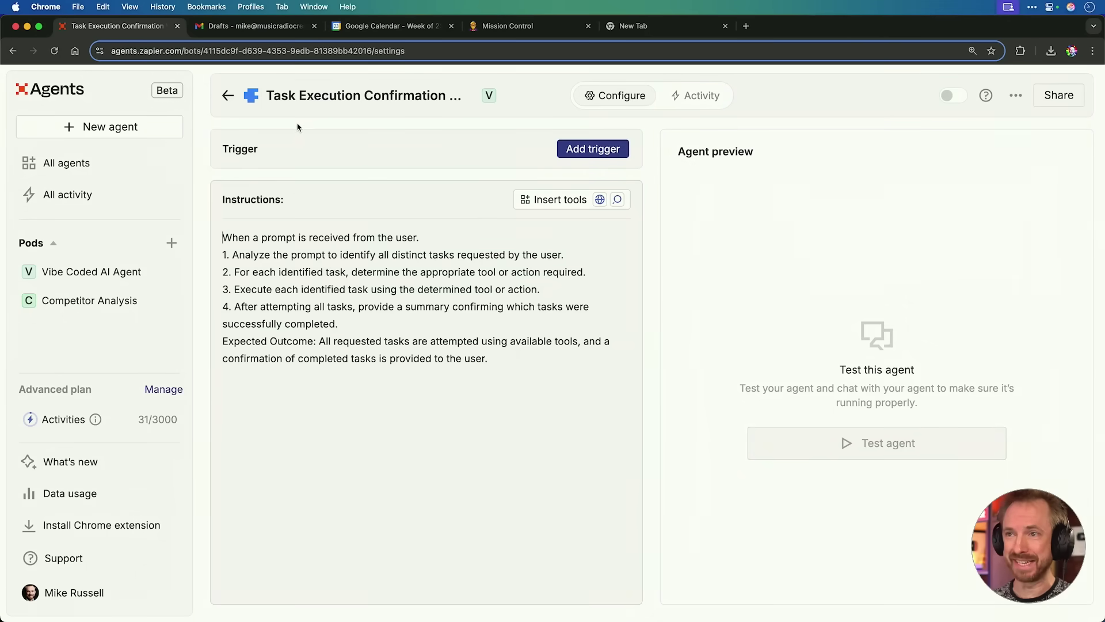
# - Rename the new agent as Butler
pyautogui.tripleClick(291, 96)
pyautogui.write('B')
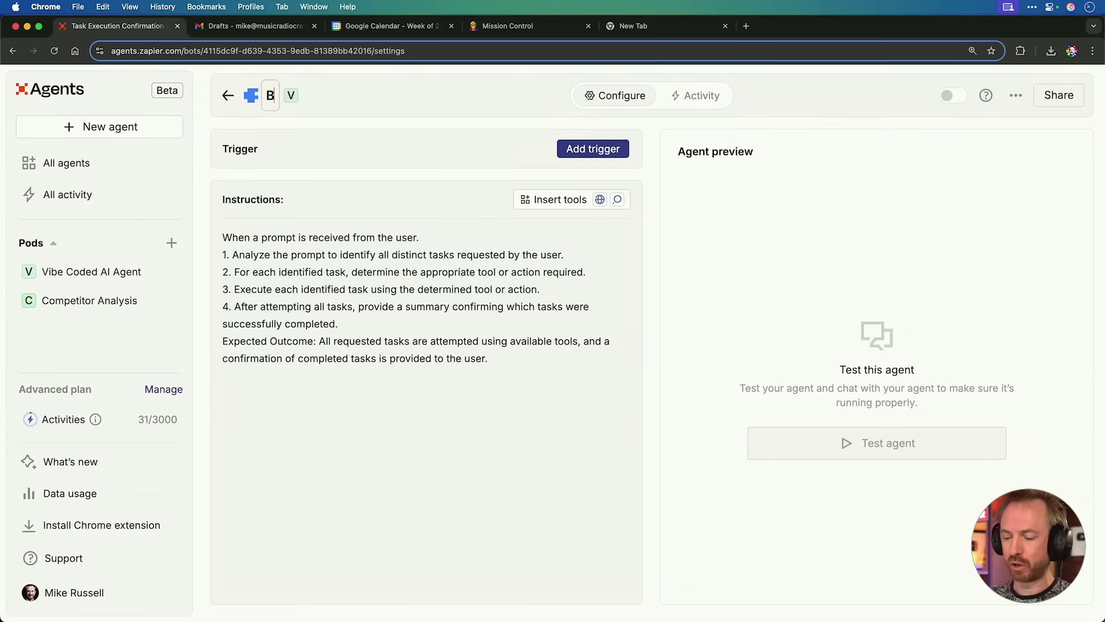
pyautogui.write('utler')
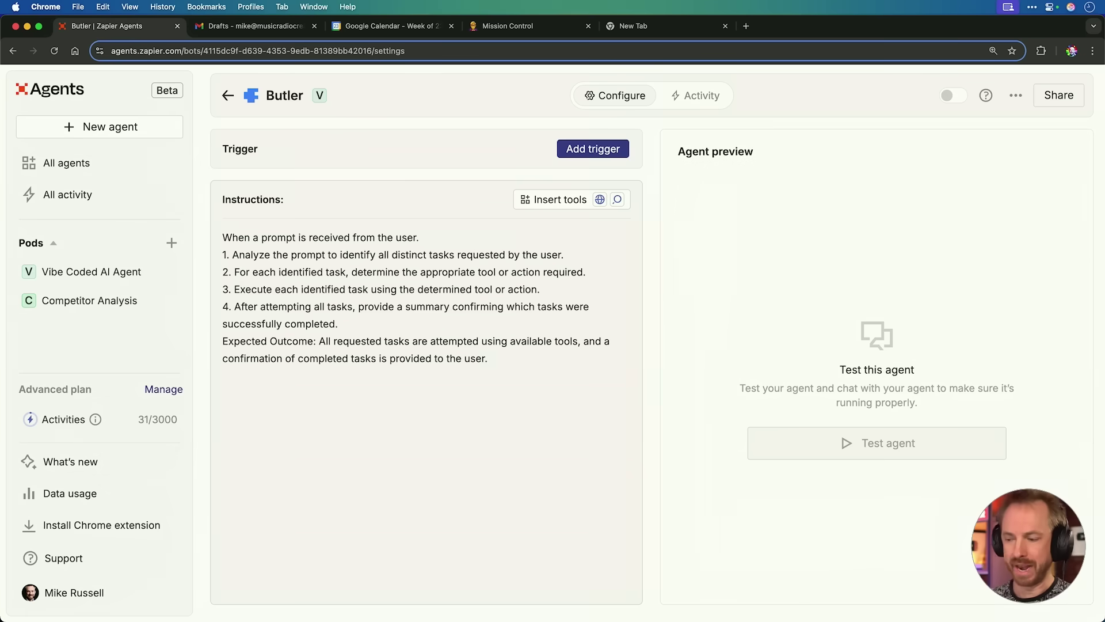
# - Insert the Gmail Create Draft tool on a new line at the end of the agent's instructions
pyautogui.click(542, 407)
pyautogui.press('Return')
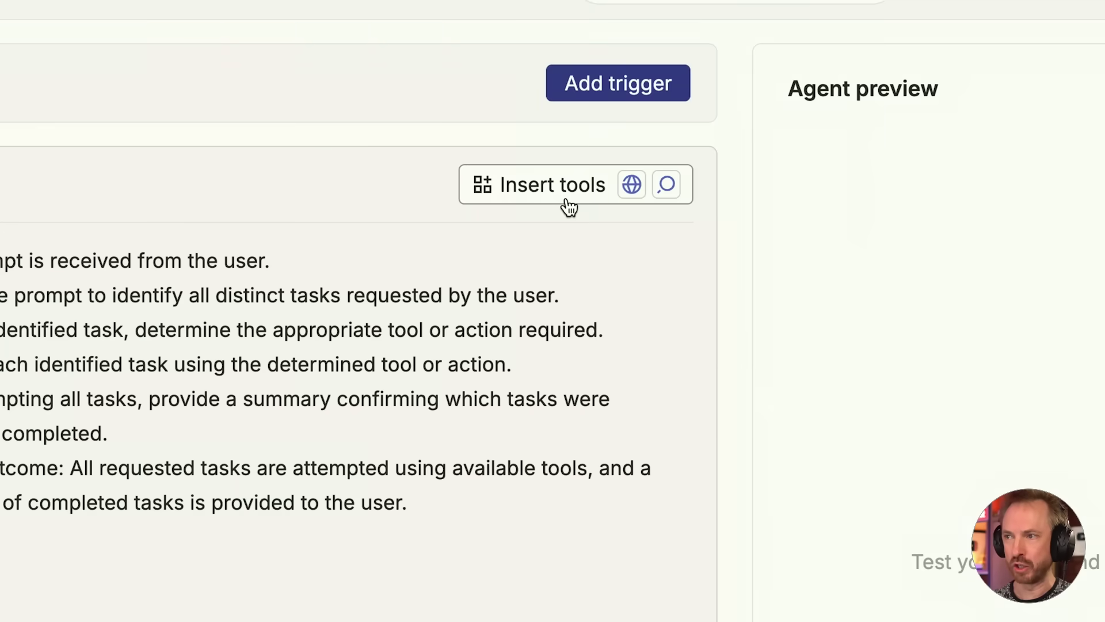
pyautogui.click(565, 199)
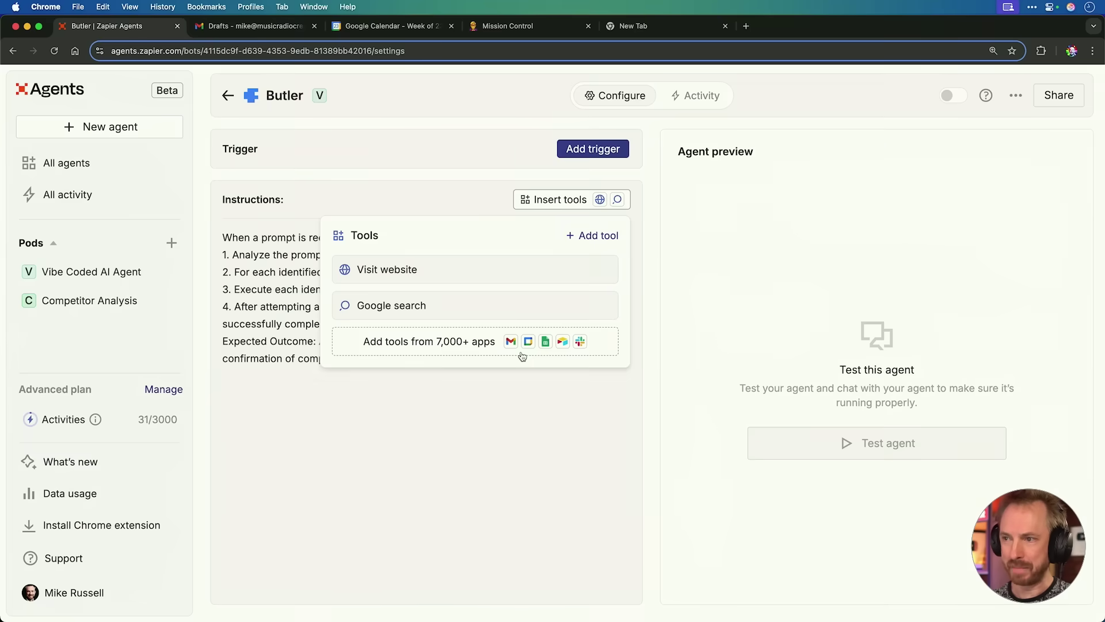
pyautogui.click(522, 355)
pyautogui.click(523, 292)
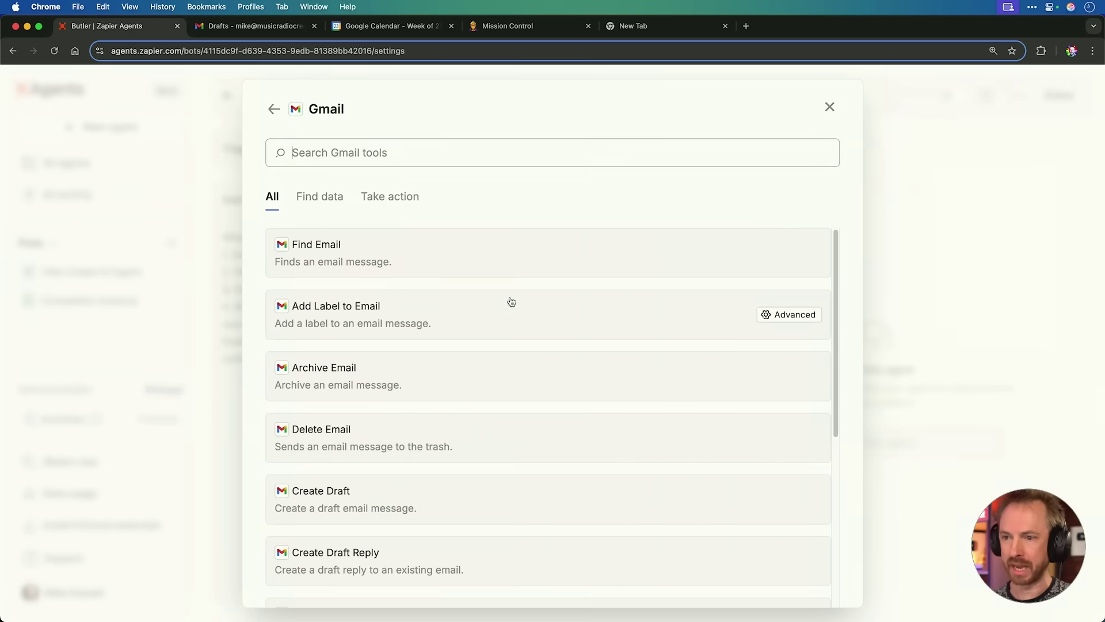
pyautogui.click(395, 498)
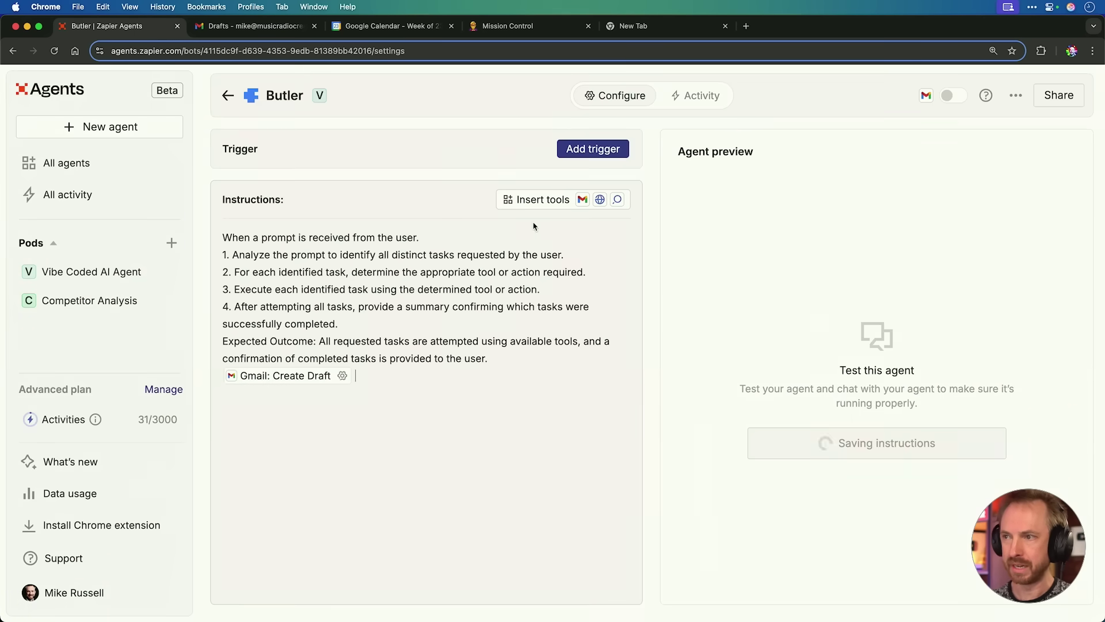
# - Add the Google Calendar Create Detailed Event tool to the end of the instructions
pyautogui.click(535, 206)
pyautogui.click(487, 378)
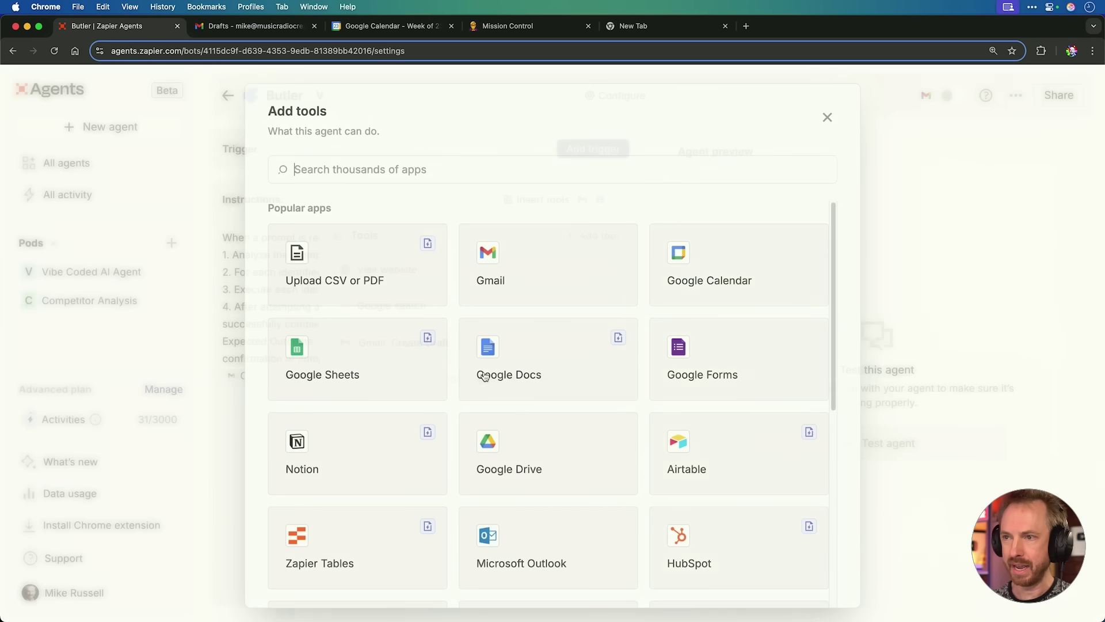
pyautogui.write('calend')
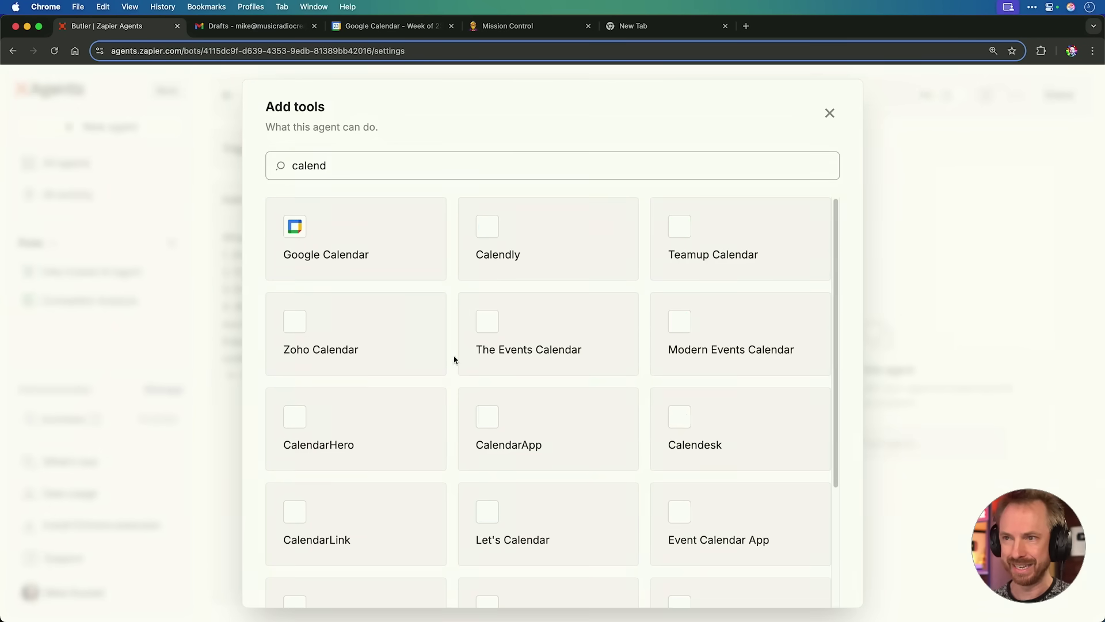
pyautogui.click(385, 263)
pyautogui.scroll(-5, 382, 360)
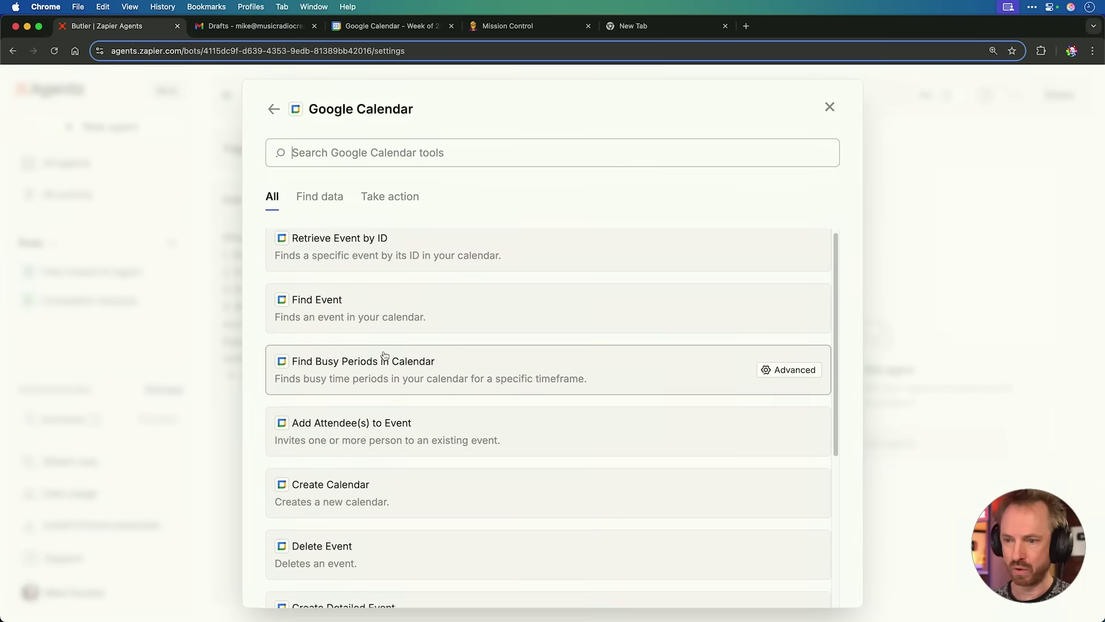
pyautogui.click(373, 371)
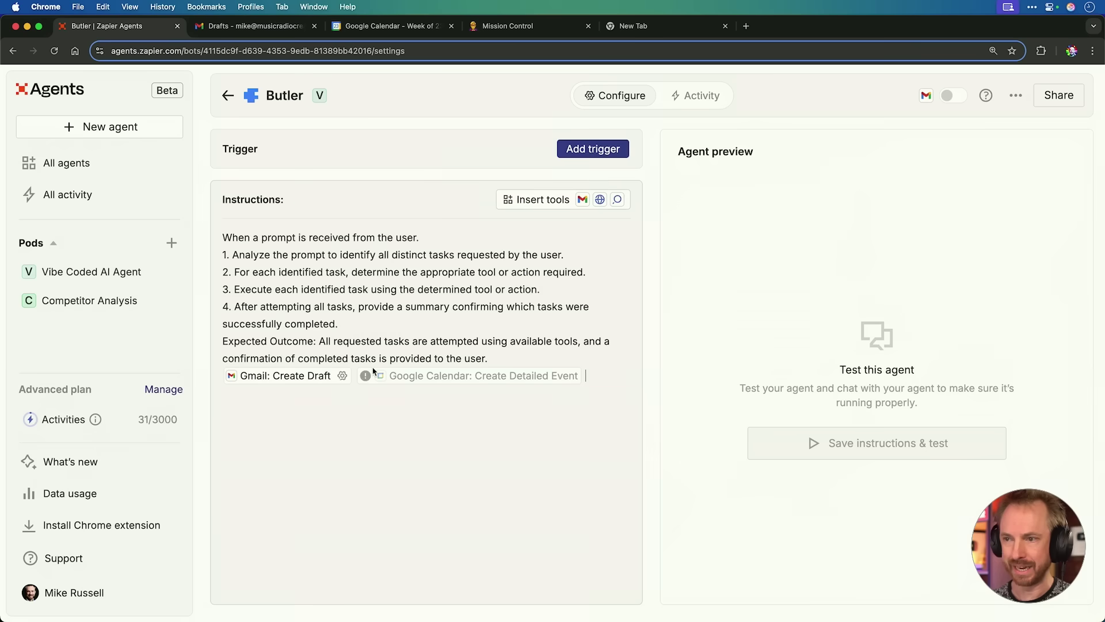
# - Add the Notion Create Page tool to the end of the instructions
pyautogui.click(541, 209)
pyautogui.click(474, 412)
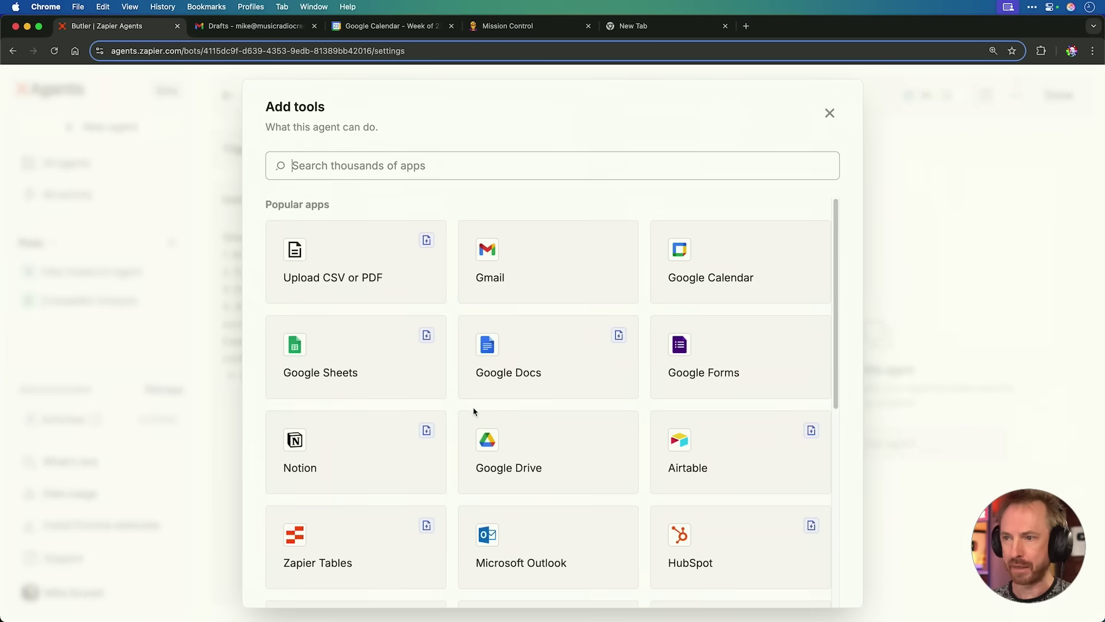
pyautogui.write('notion')
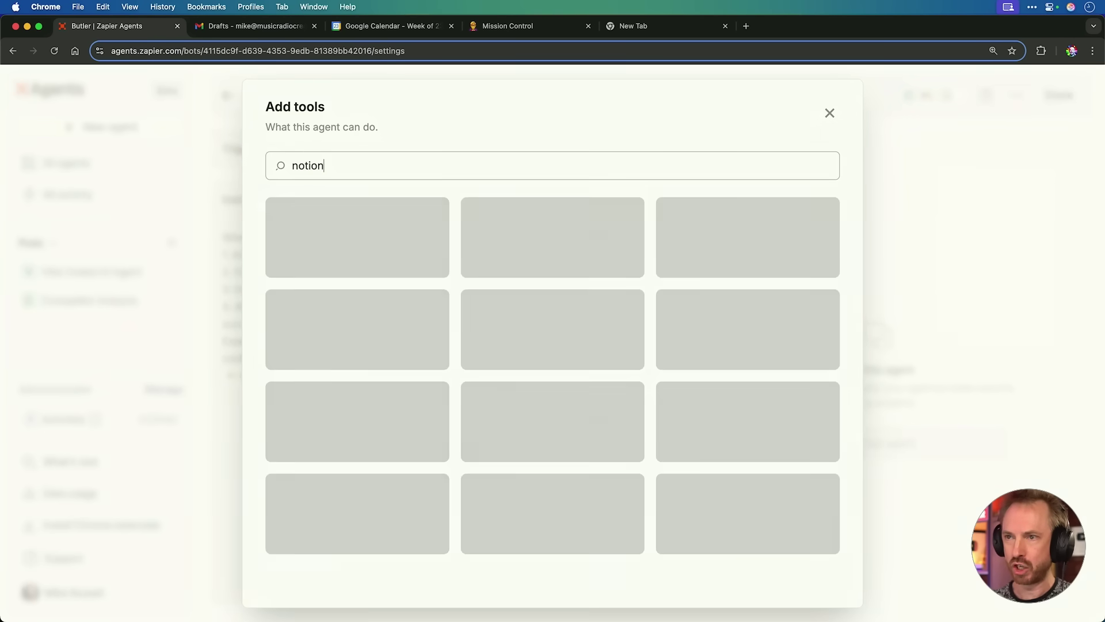
pyautogui.click(342, 238)
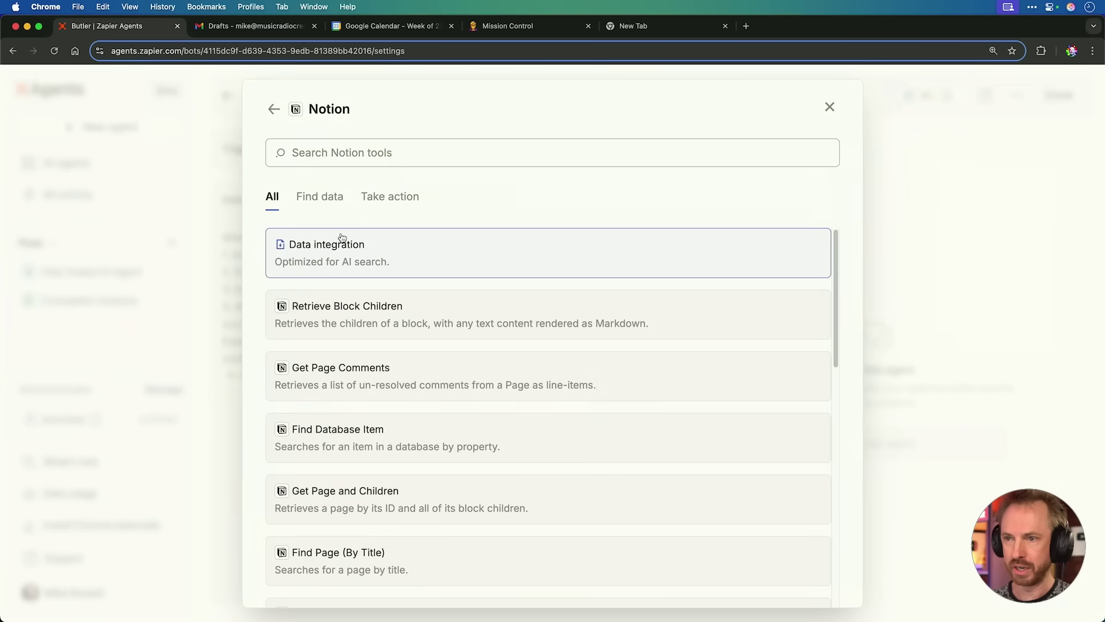
pyautogui.write('page')
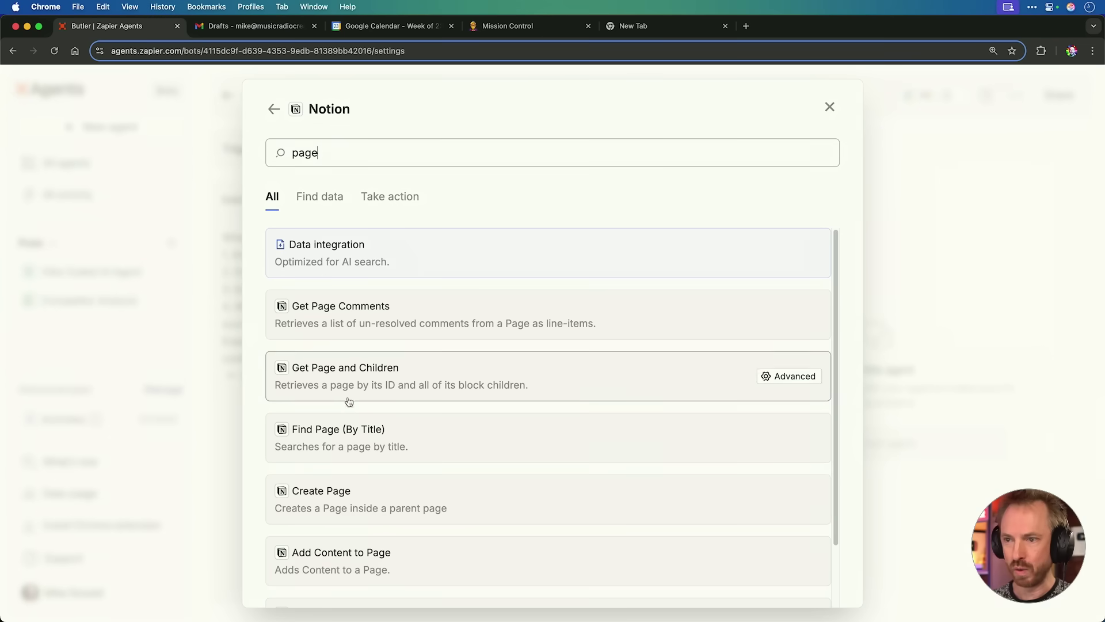
pyautogui.click(346, 495)
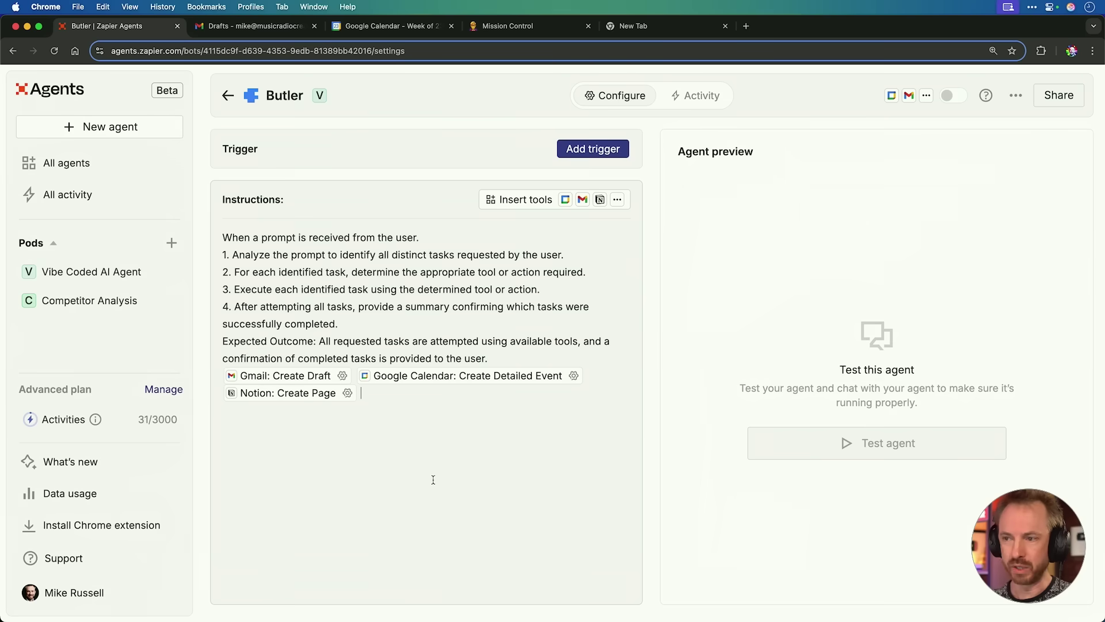
# - Review the Create Detailed Event tool's fields and its options for connecting a Google Calendar account
pyautogui.click(572, 374)
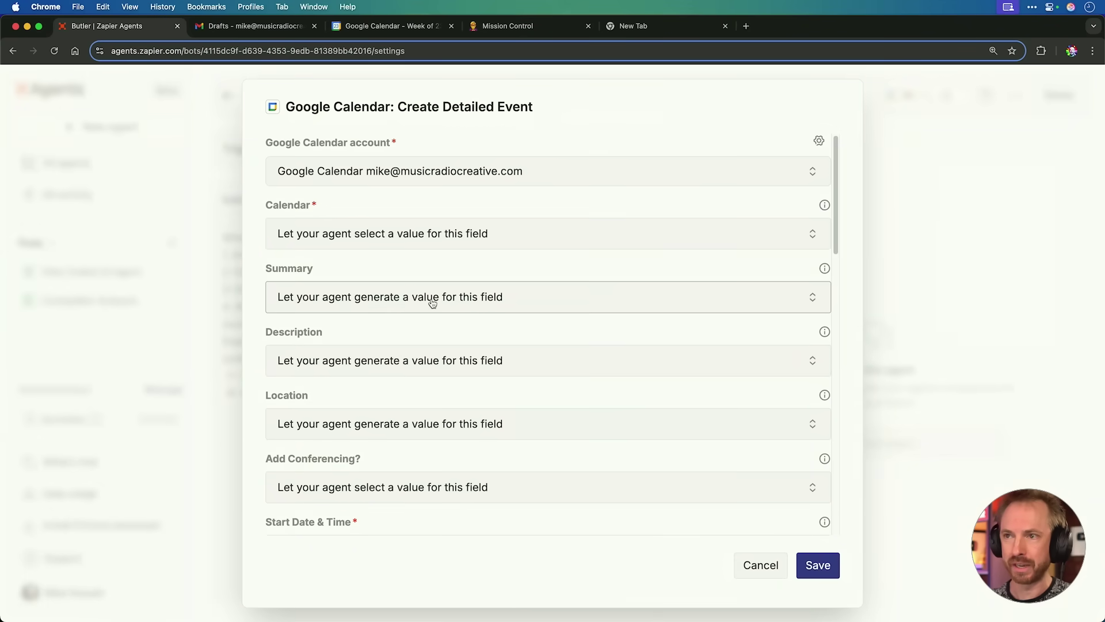
pyautogui.click(400, 175)
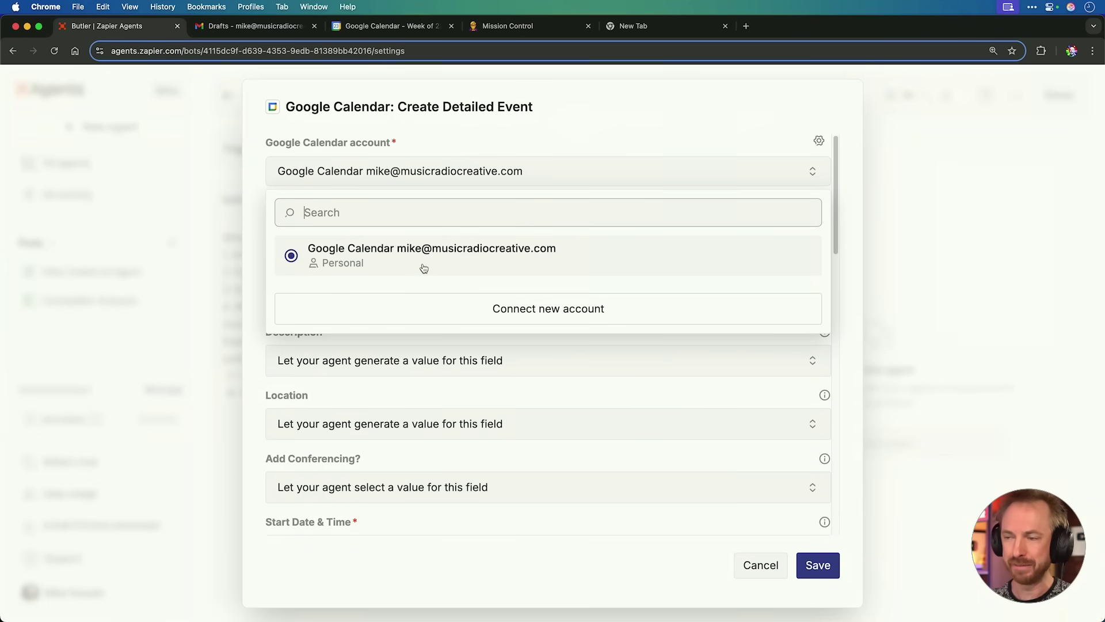
pyautogui.click(534, 318)
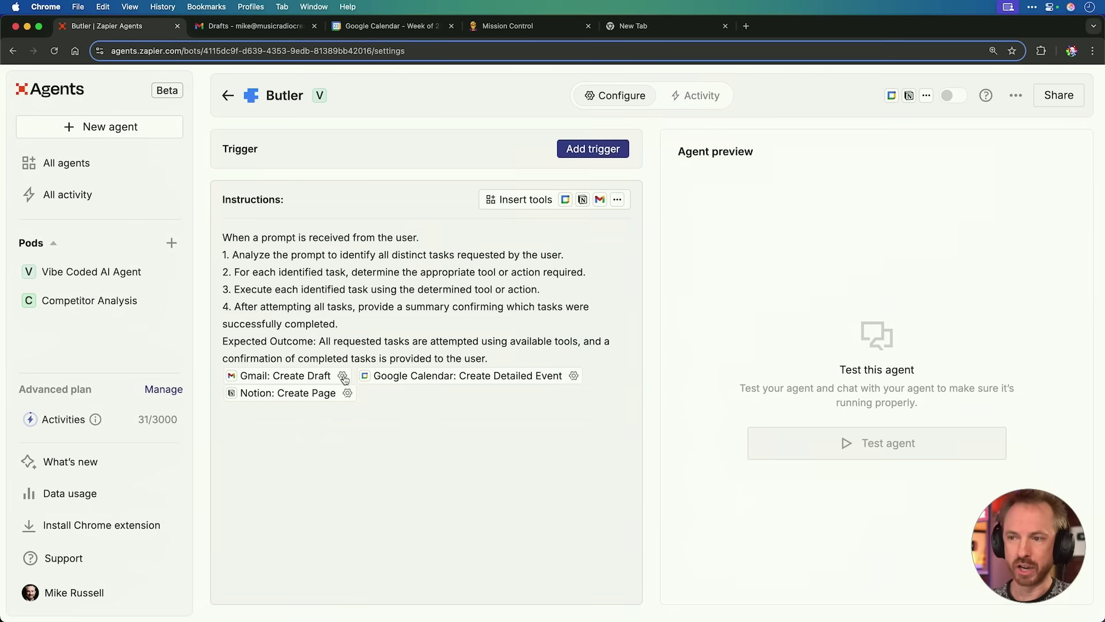
# - Review the field settings of the Gmail Create Draft and Notion Create Page tools without saving changes
pyautogui.click(346, 377)
pyautogui.scroll(-5, 465, 258)
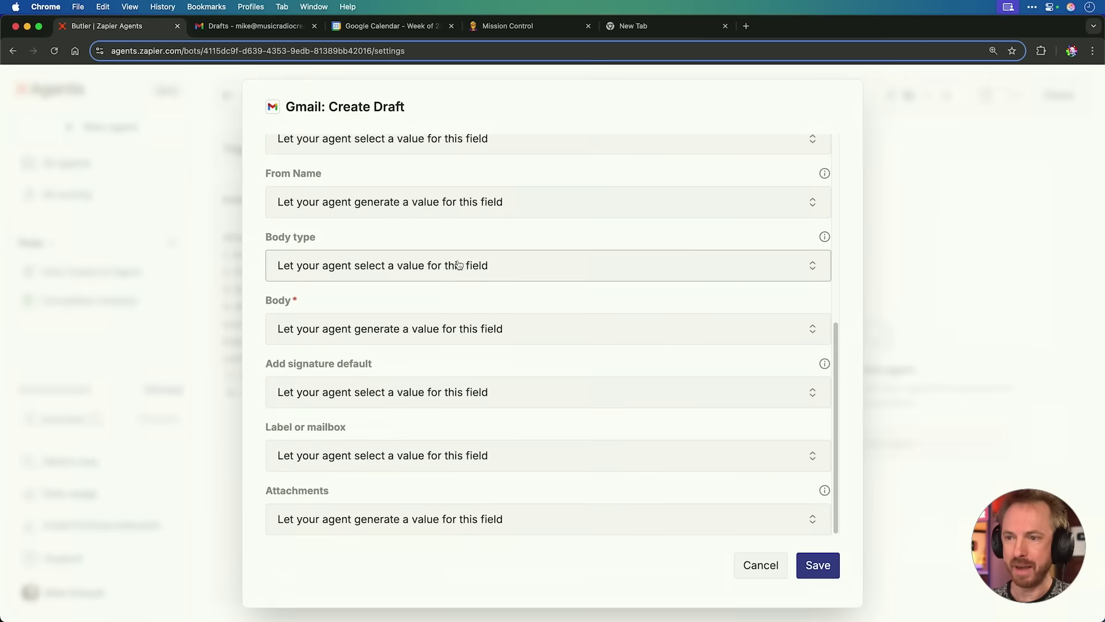
pyautogui.click(757, 565)
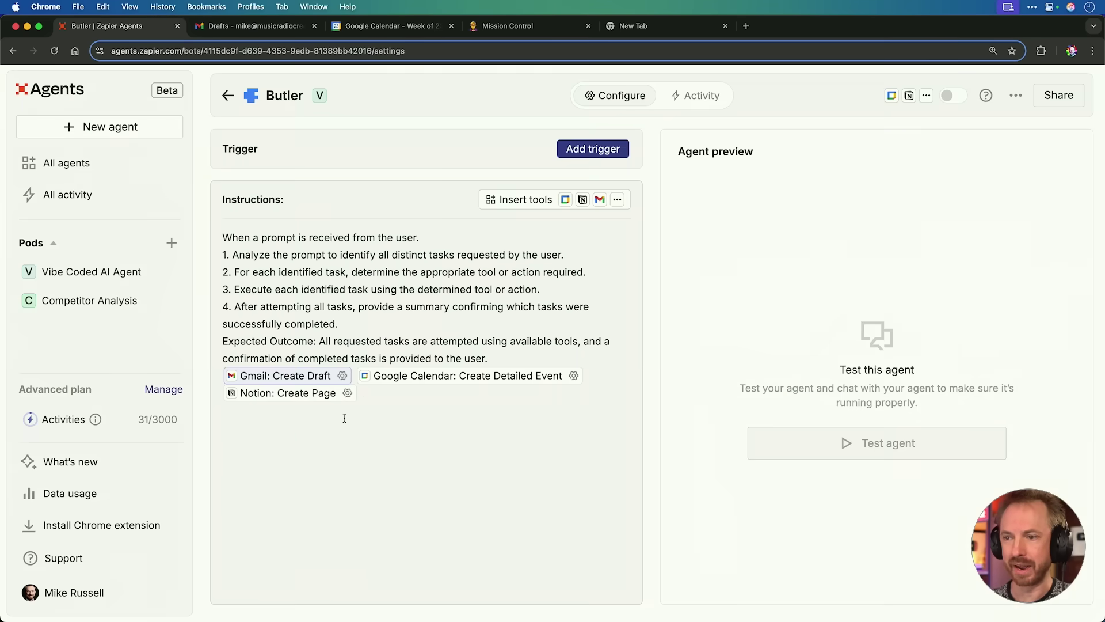
pyautogui.click(347, 393)
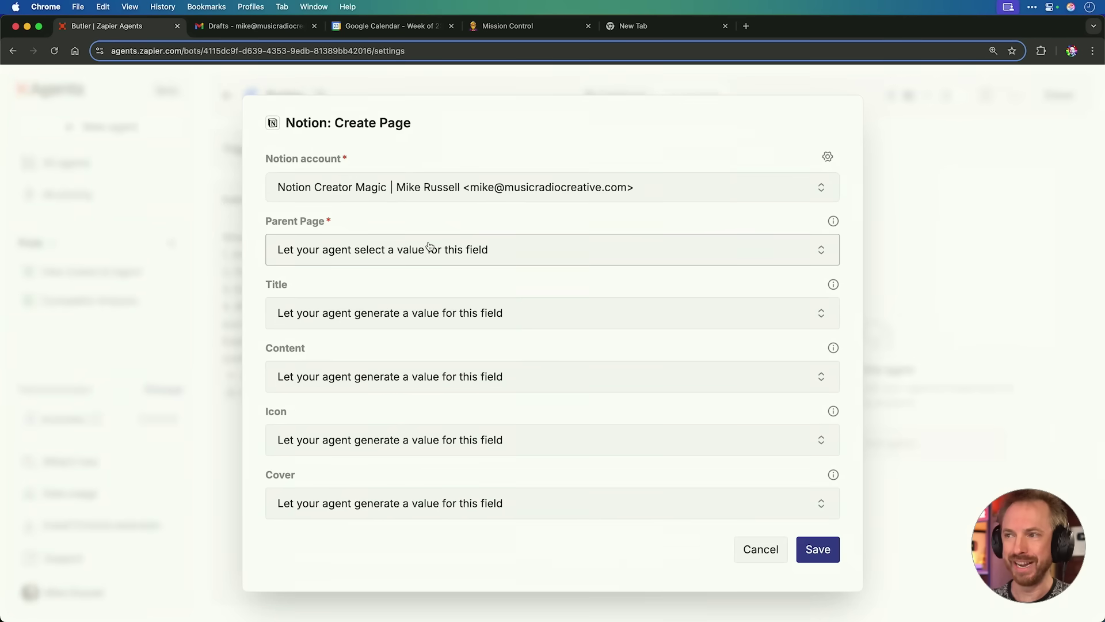
pyautogui.click(758, 550)
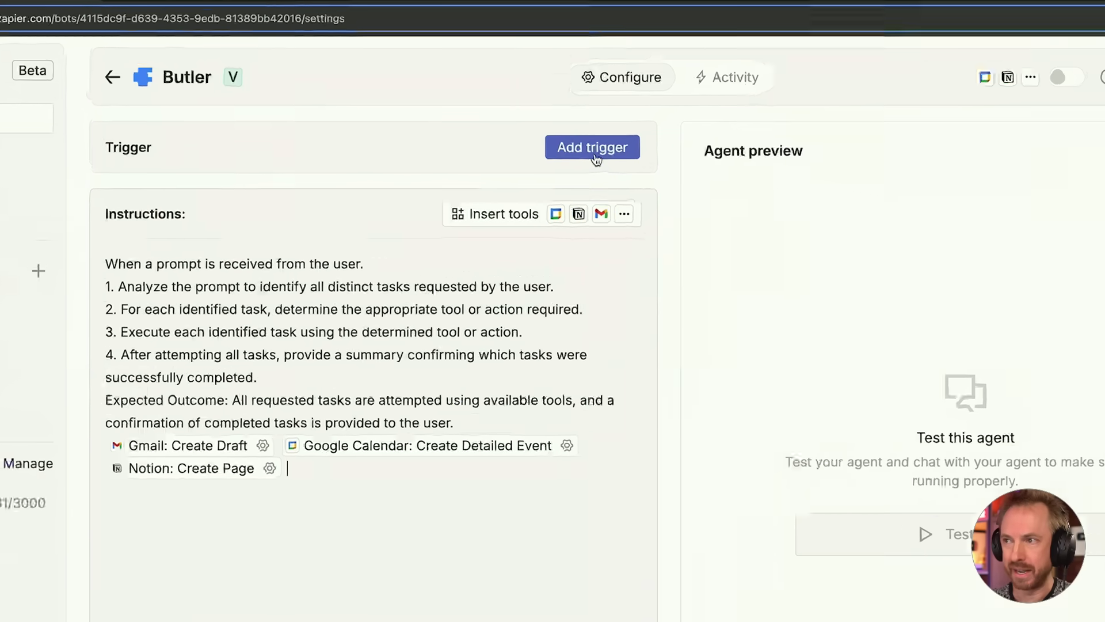
# - Choose the Webhooks by Zapier Catch Raw Hook trigger for the Butler agent
pyautogui.click(597, 163)
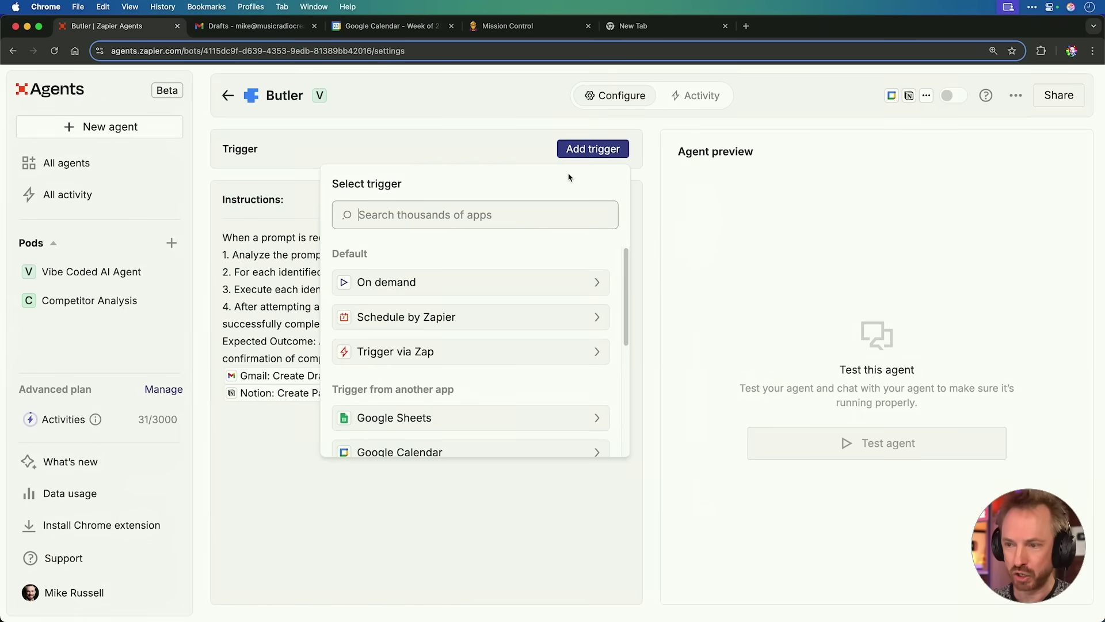
pyautogui.write('webhook')
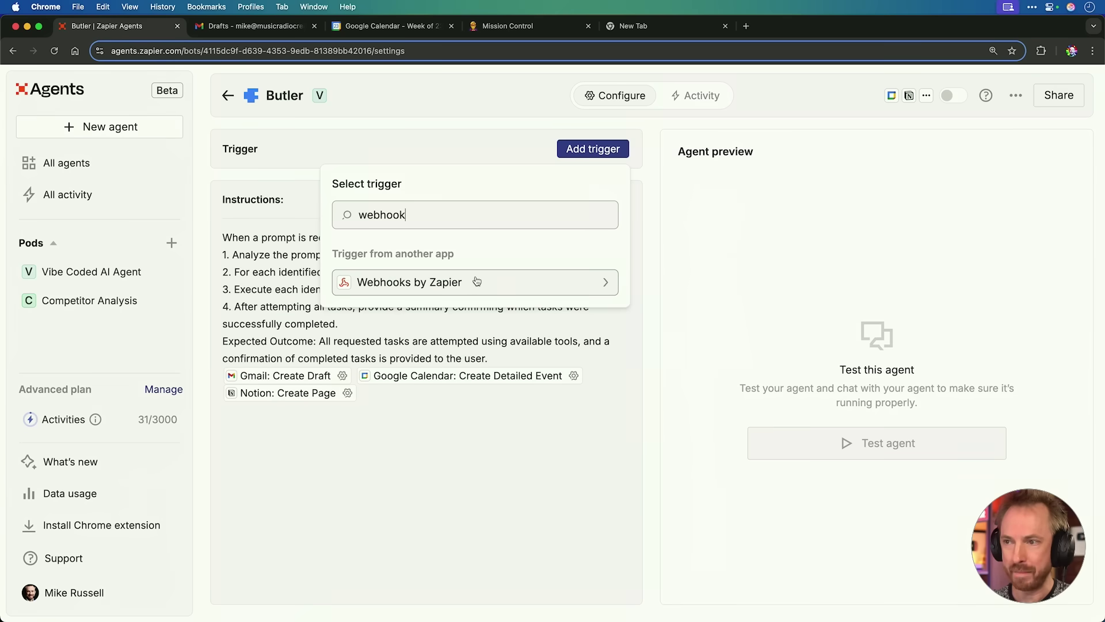
pyautogui.click(478, 281)
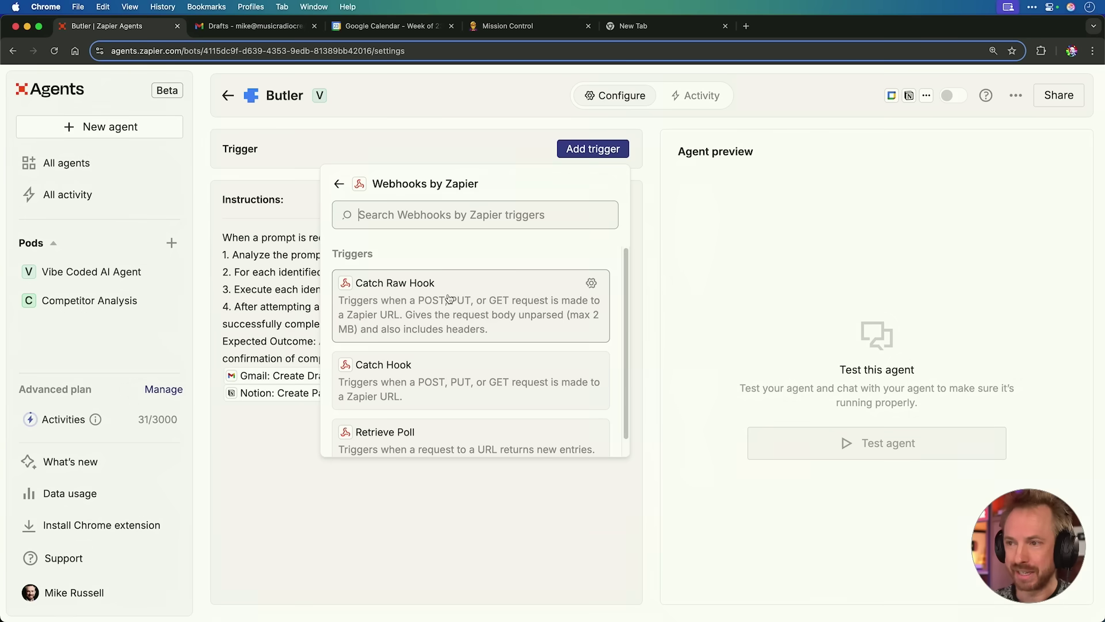
pyautogui.click(449, 299)
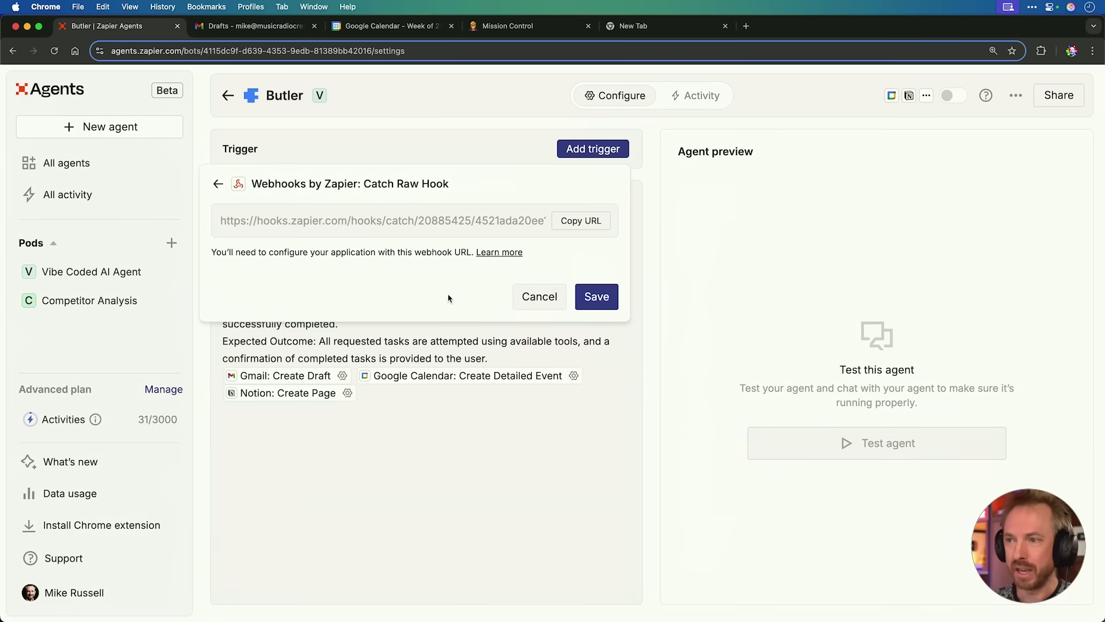
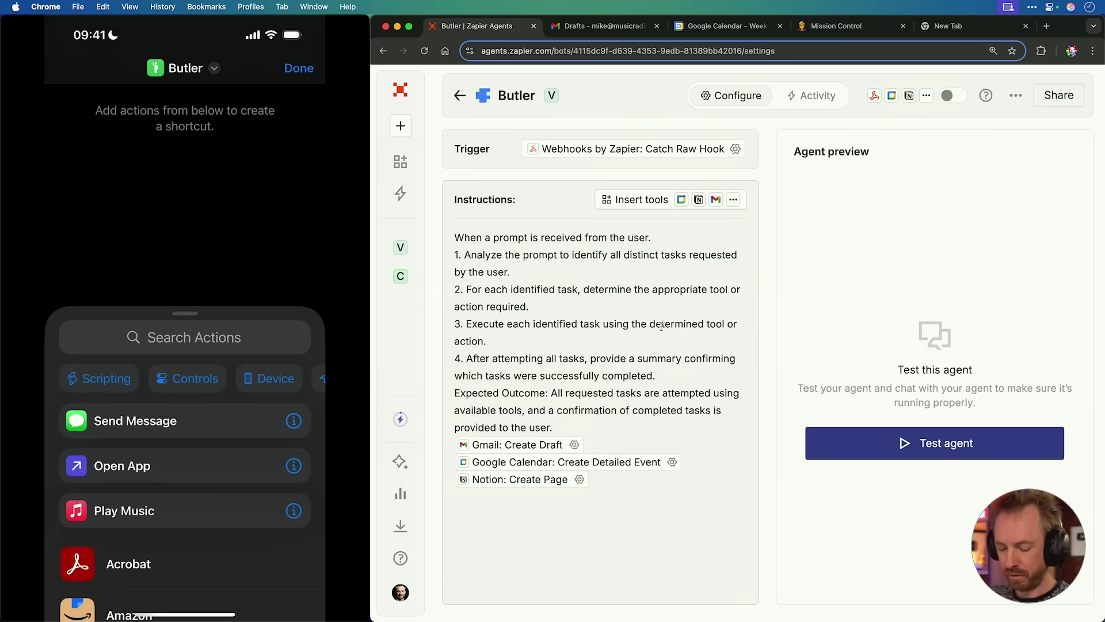
# - Add the Record Audio action from the Controls category to the Butler shortcut on the iPhone
pyautogui.click(187, 378)
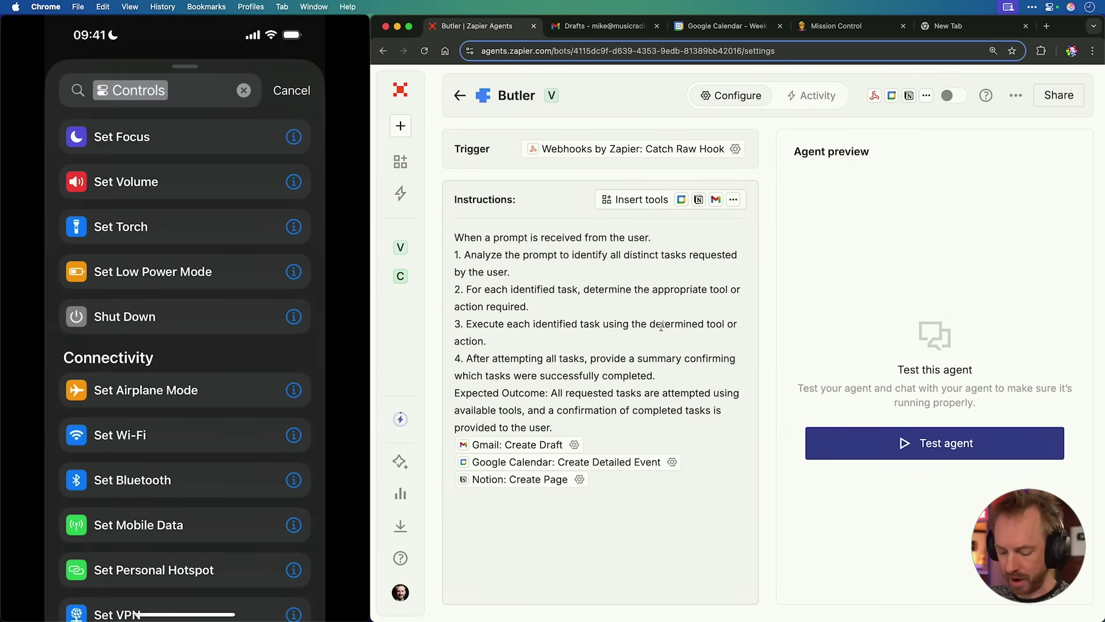
pyautogui.scroll(-10, 184, 368)
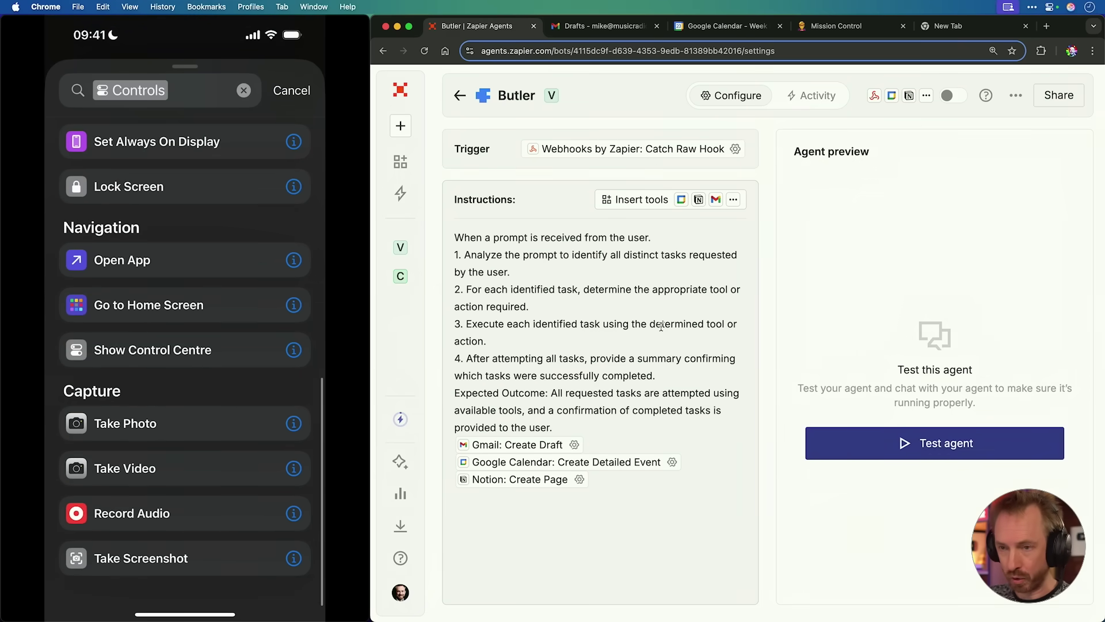
pyautogui.click(132, 513)
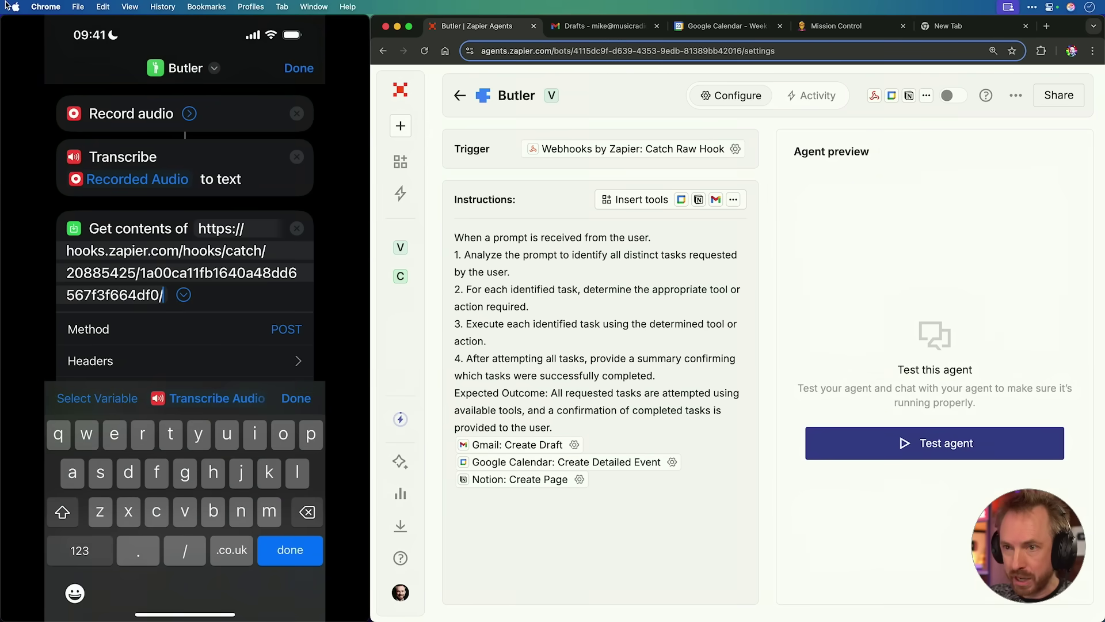
# - Copy the webhook URL from the Butler agent's Catch Raw Hook trigger settings and leave the settings unsaved
pyautogui.click(736, 152)
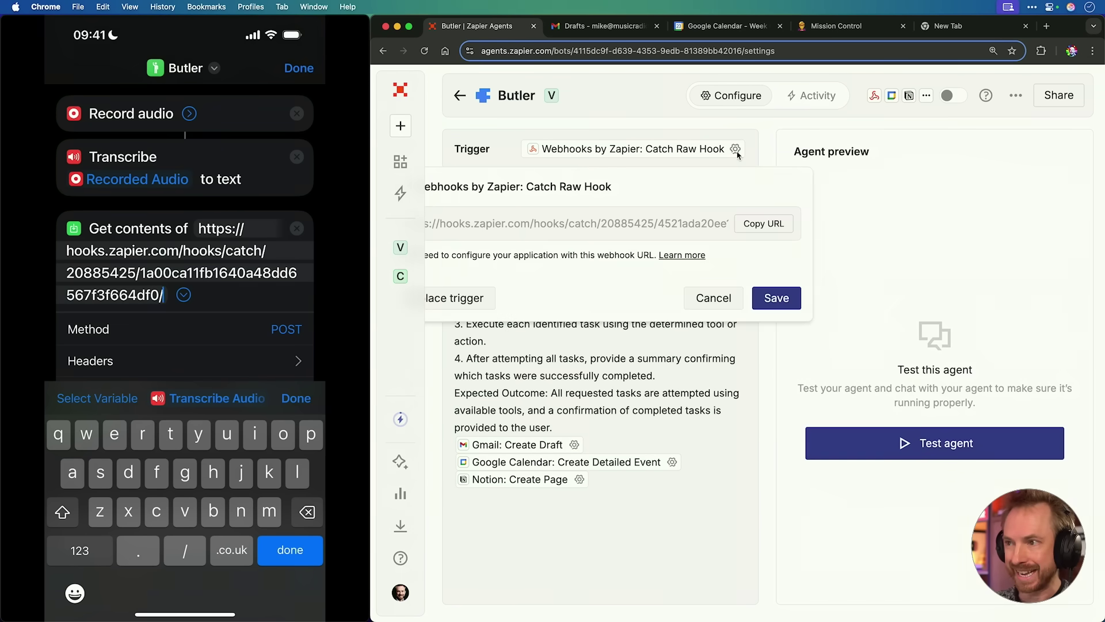
pyautogui.click(755, 230)
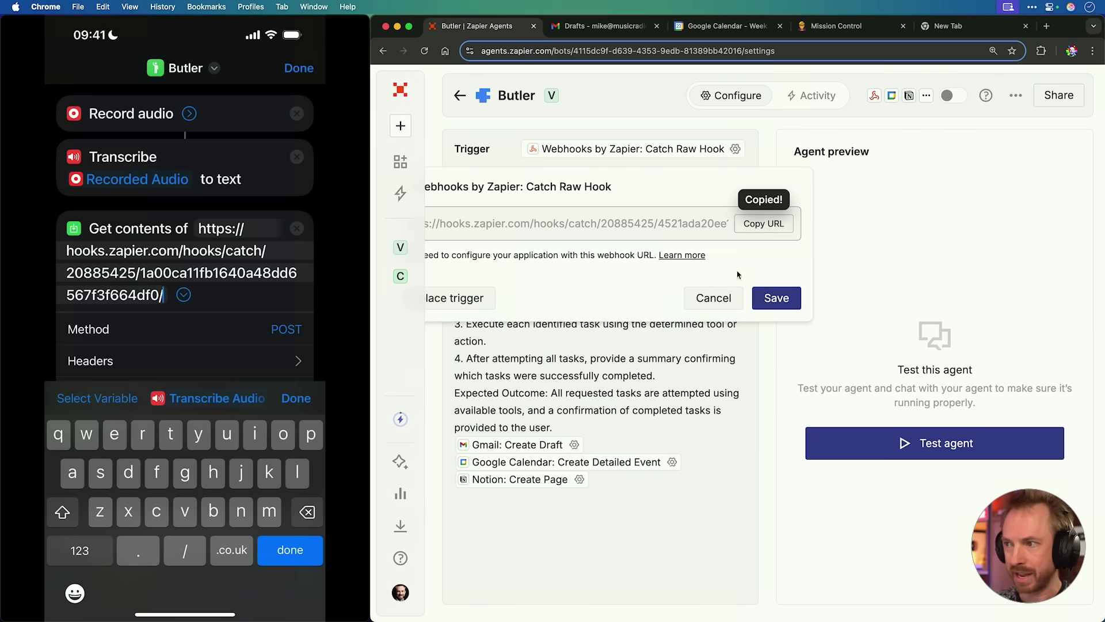
pyautogui.click(724, 307)
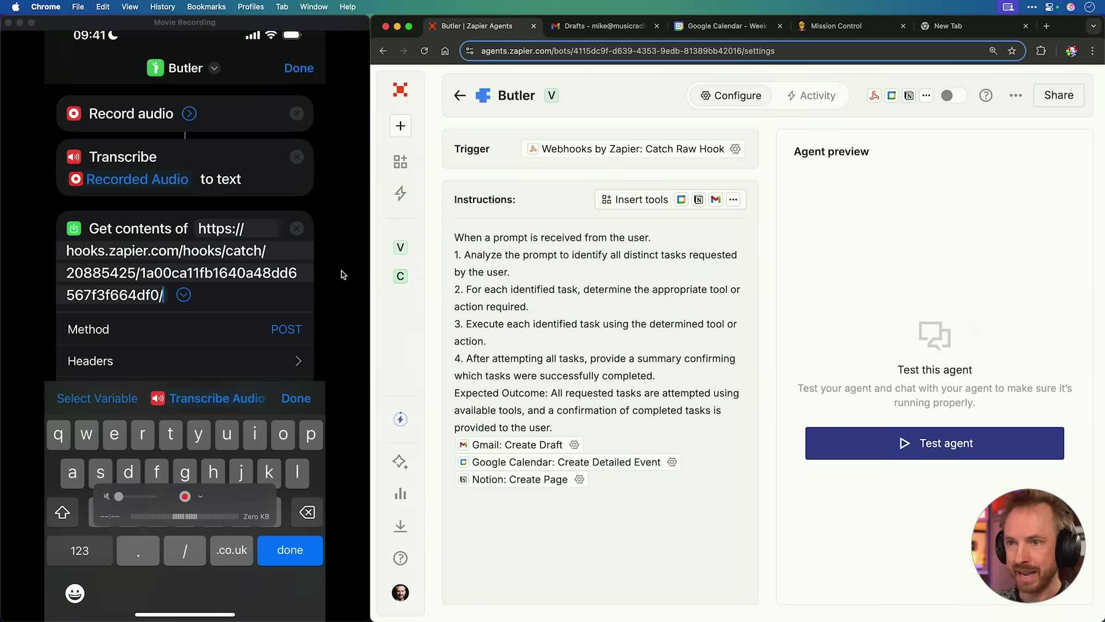
pyautogui.moveTo(437, 280)
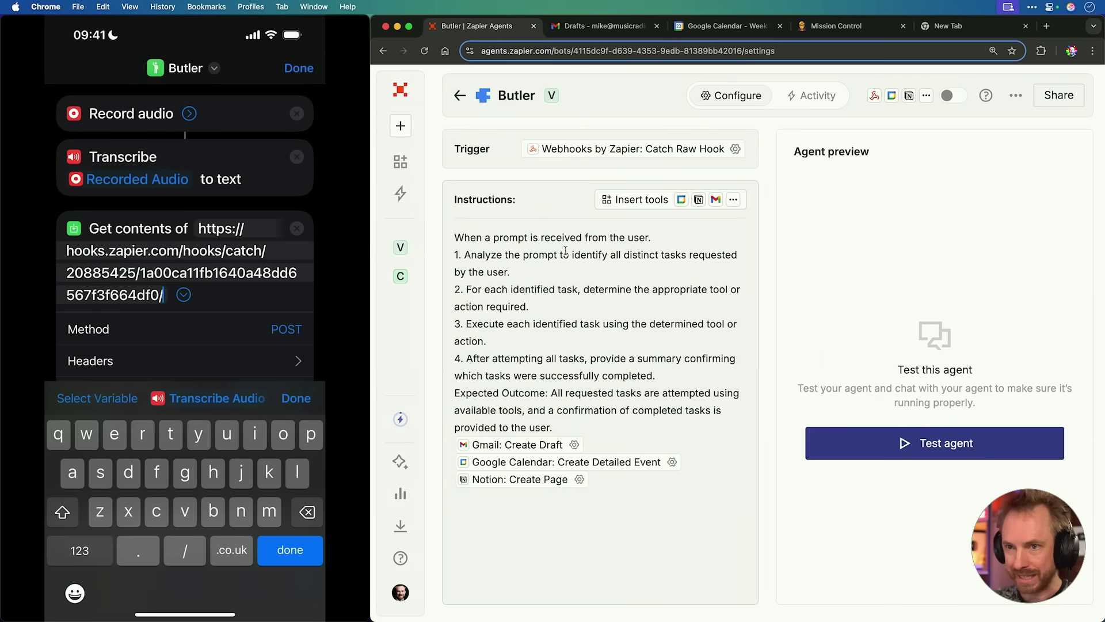
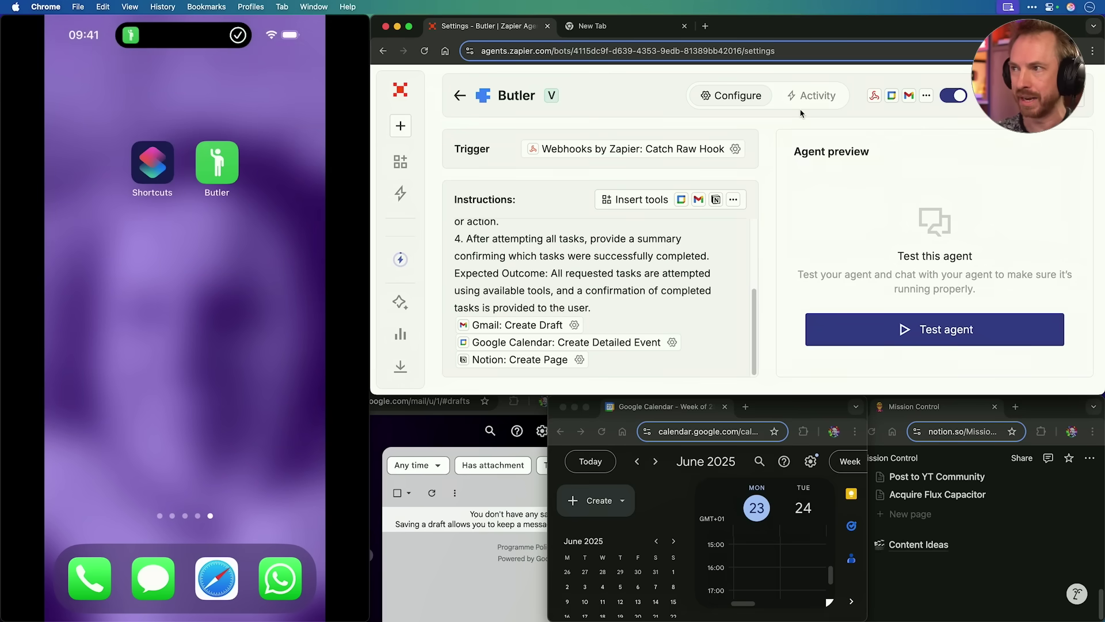
# - Examine the in-progress run in the Butler agent's activity, reading the spoken request in the Catch Raw Hook trigger data
pyautogui.click(804, 107)
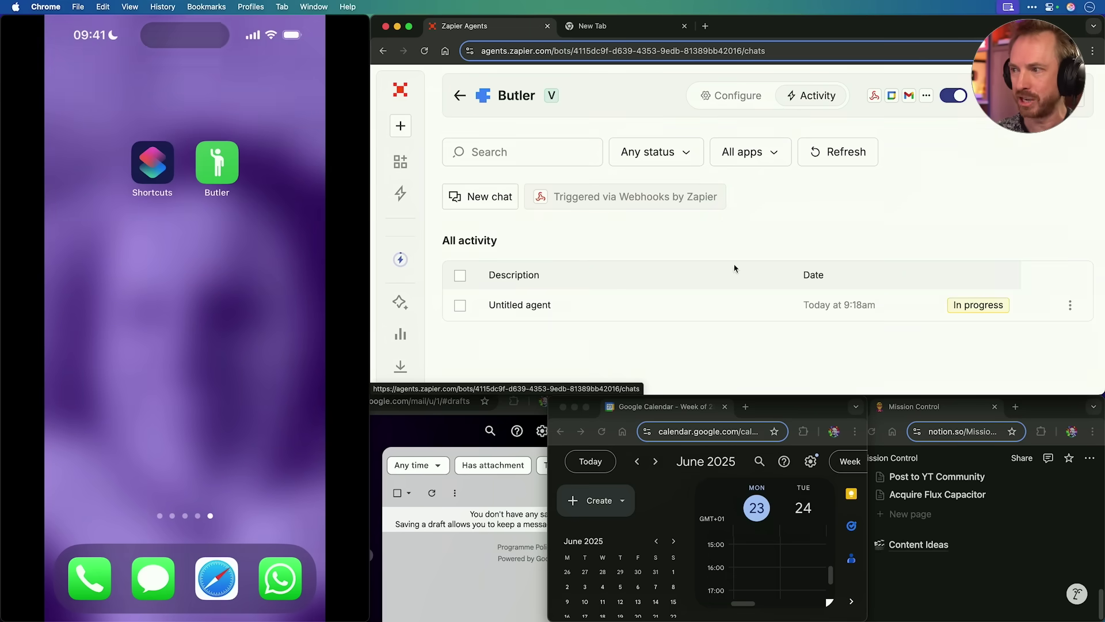
pyautogui.click(709, 314)
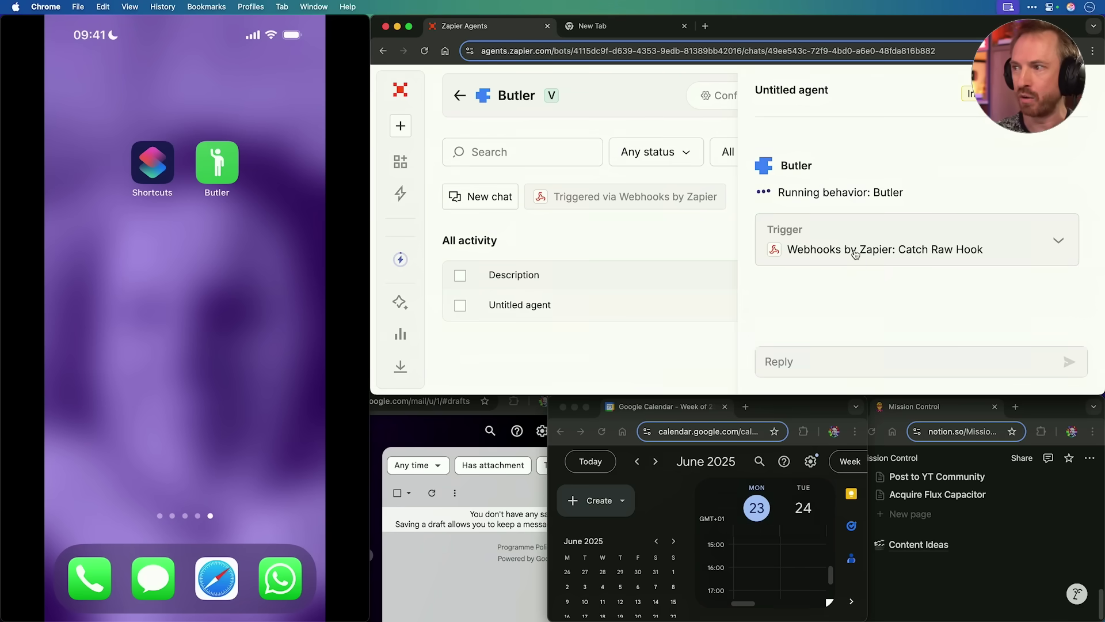
pyautogui.click(918, 262)
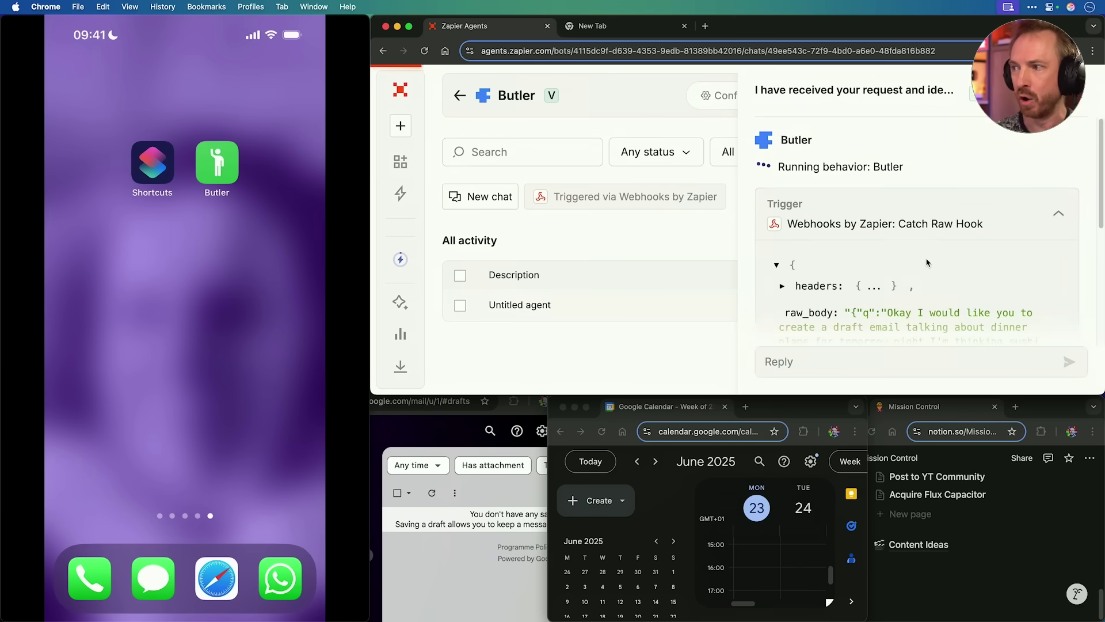
pyautogui.scroll(-2, 919, 257)
pyautogui.scroll(-3, 919, 258)
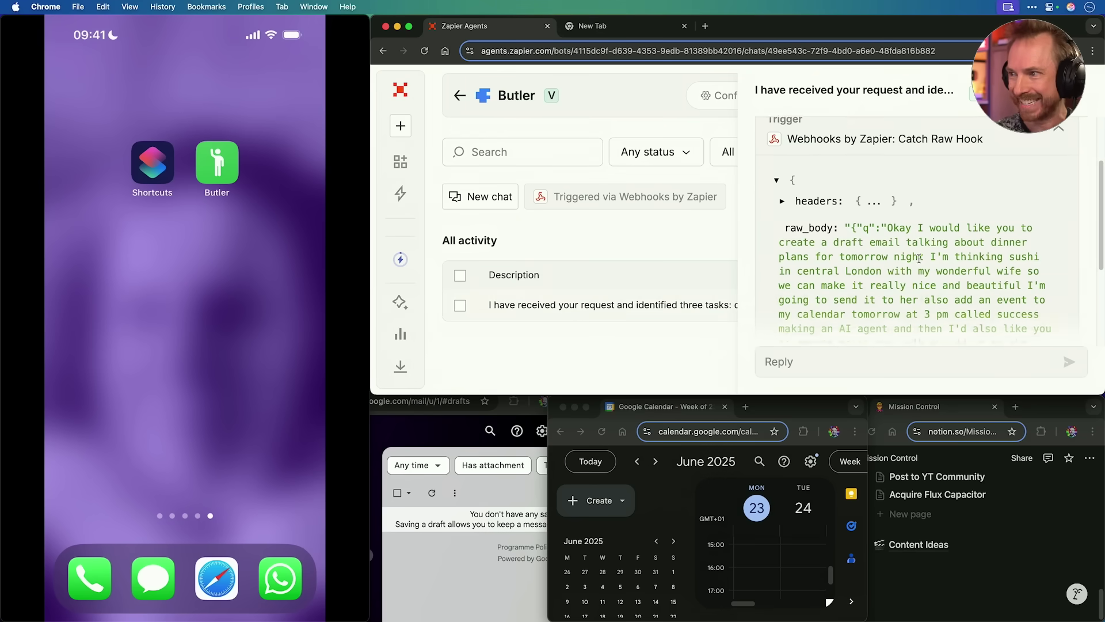
pyautogui.scroll(-3, 919, 259)
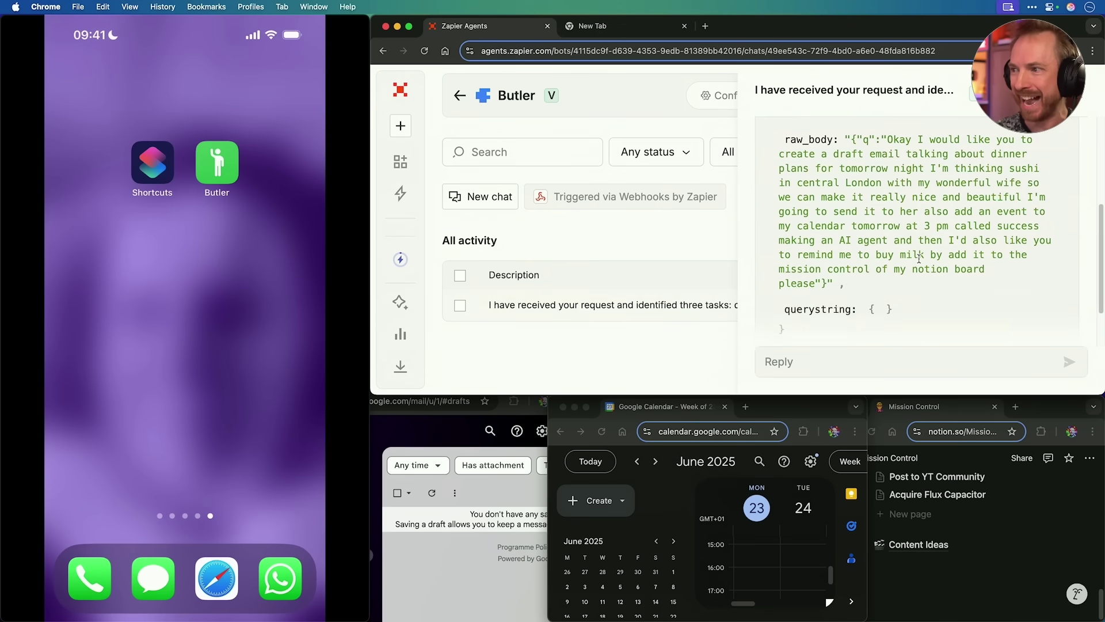
pyautogui.scroll(10, 919, 262)
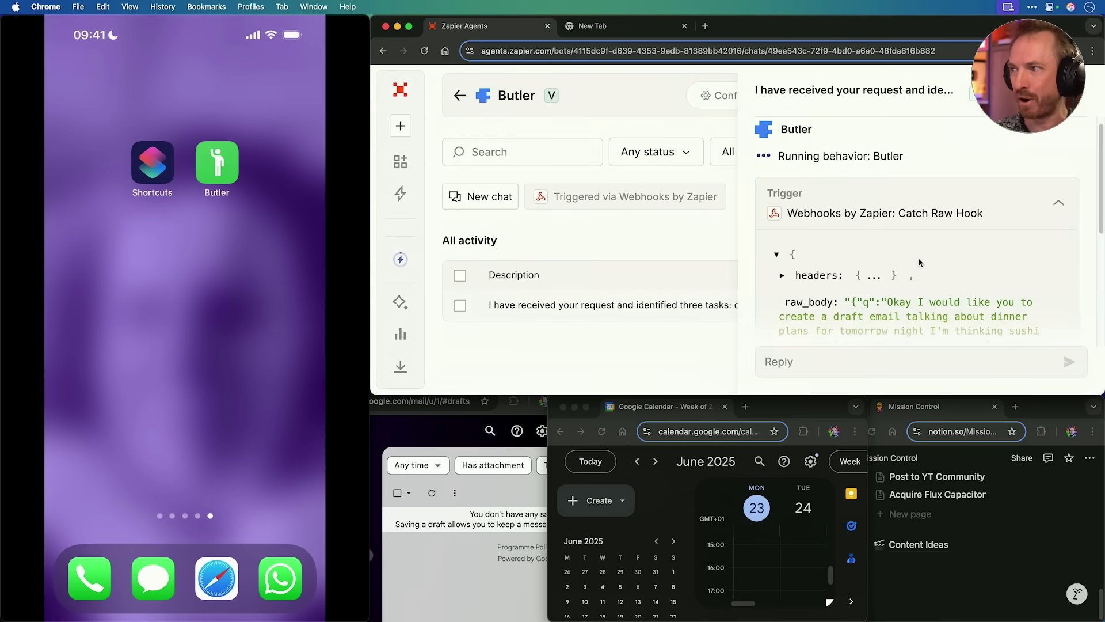
pyautogui.click(972, 210)
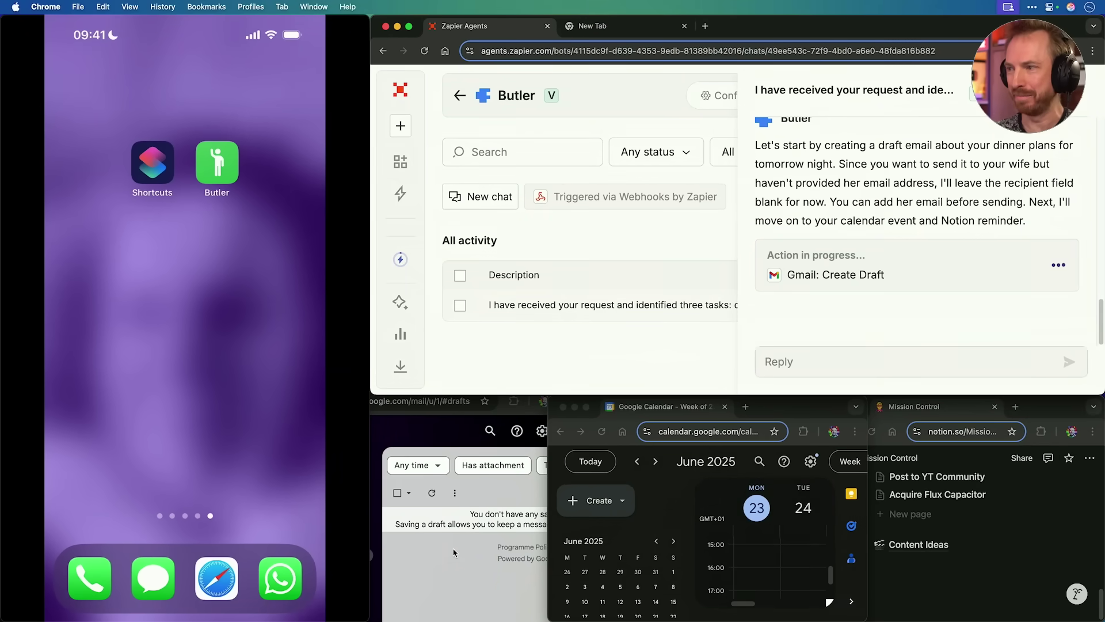
# - Switch to the Gmail drafts and view the details of Tuesday's new 15:00 event in Google Calendar
pyautogui.click(541, 514)
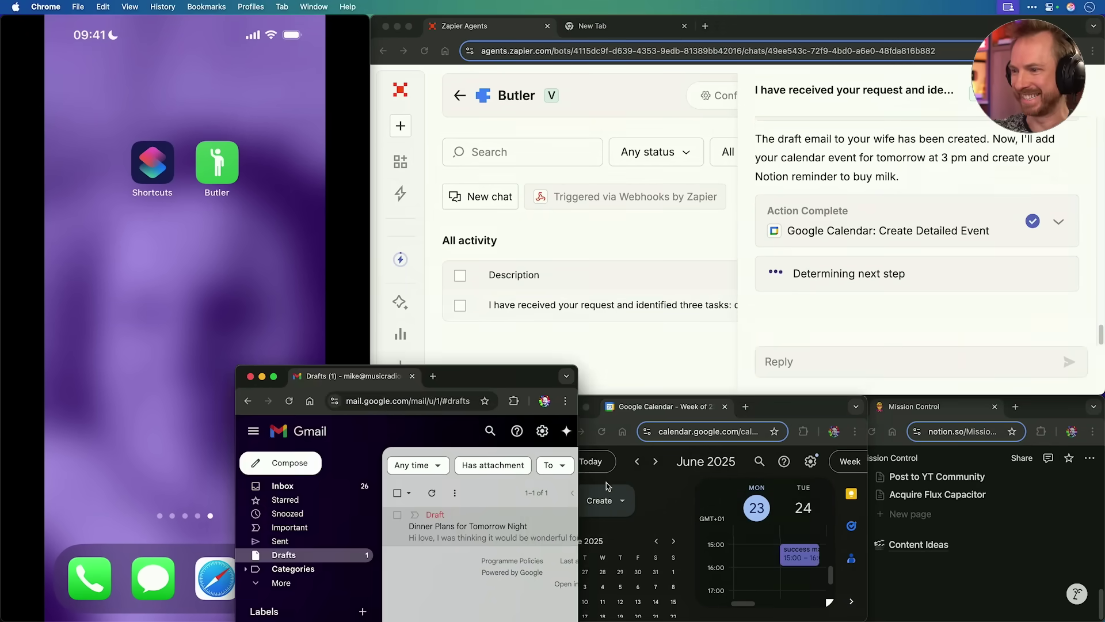
pyautogui.click(806, 563)
pyautogui.click(798, 554)
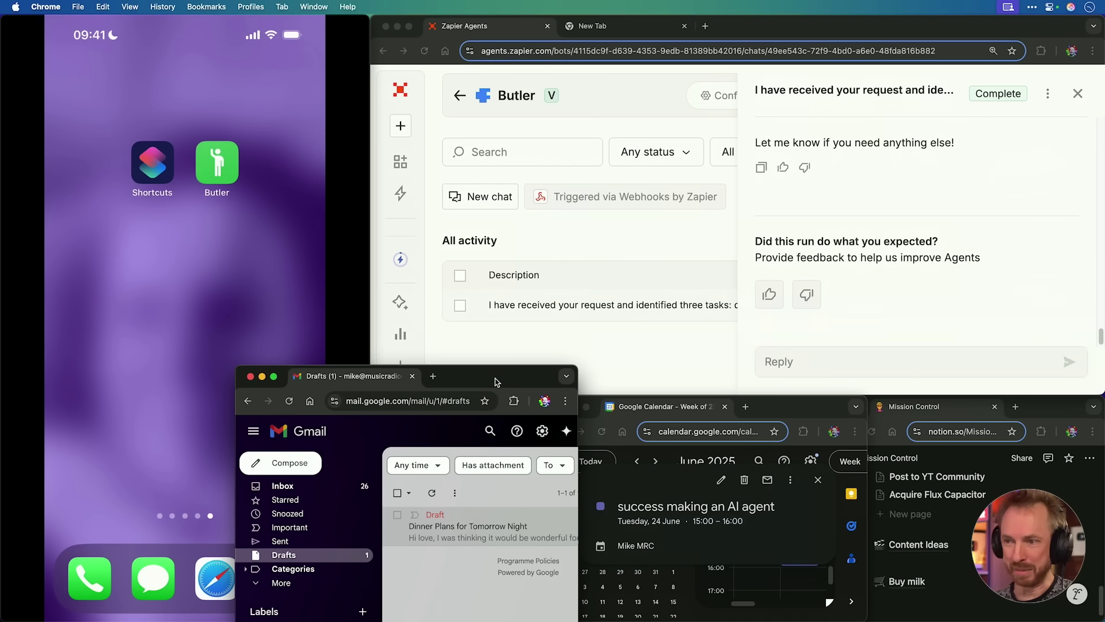
# - Enlarge Gmail to read the "Dinner Plans for Tomorrow Night" draft, and Google Calendar to inspect the "success making an AI agent" event
pyautogui.doubleClick(495, 378)
pyautogui.click(403, 175)
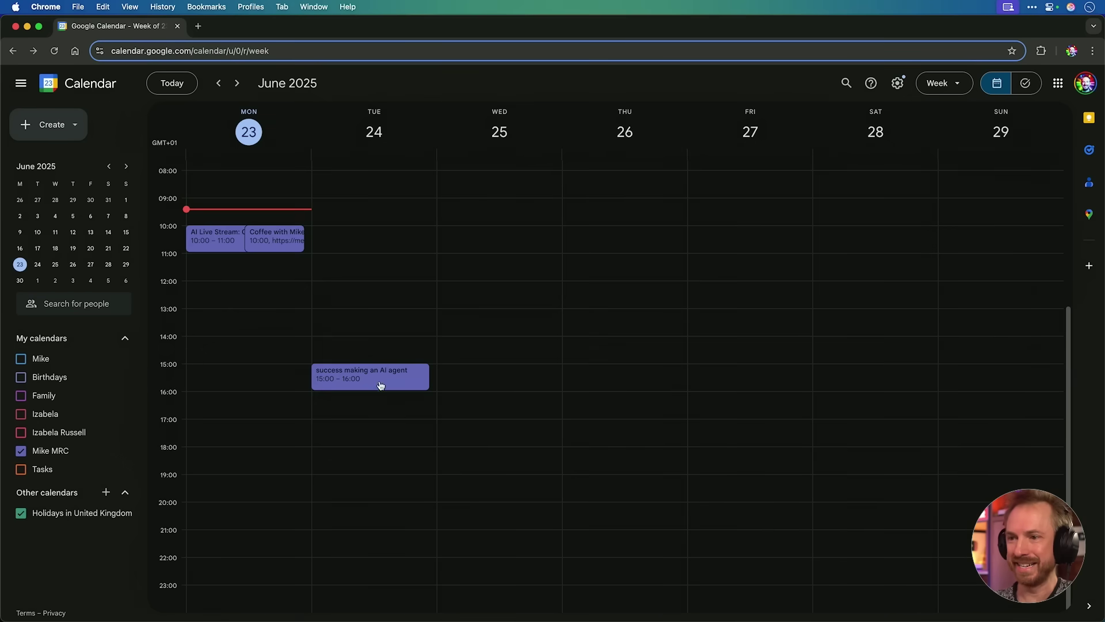
pyautogui.click(379, 386)
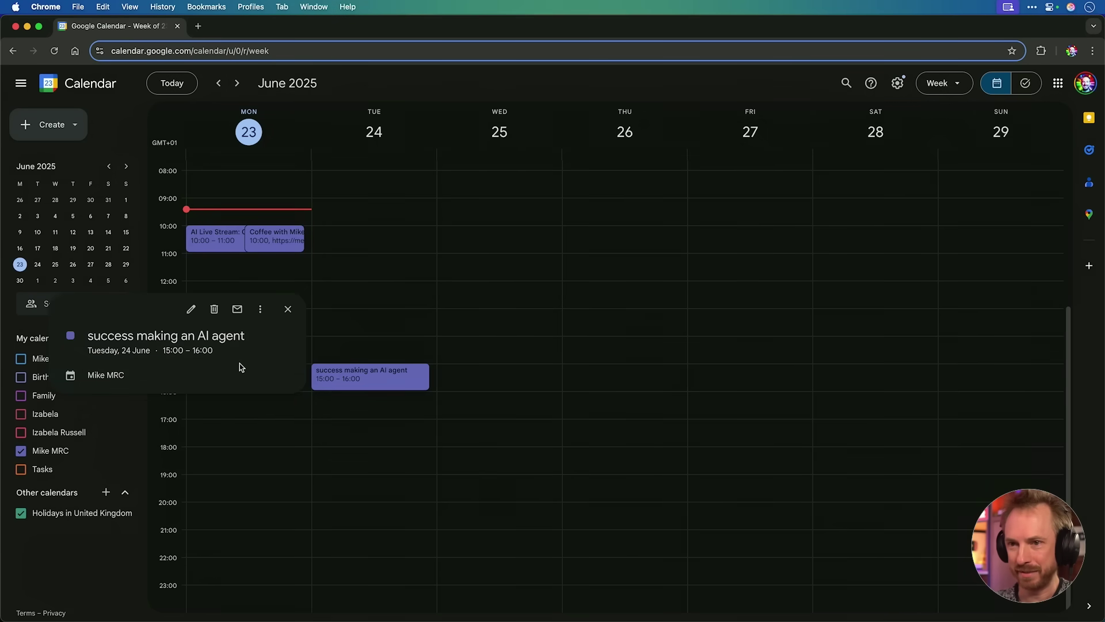
pyautogui.doubleClick(397, 33)
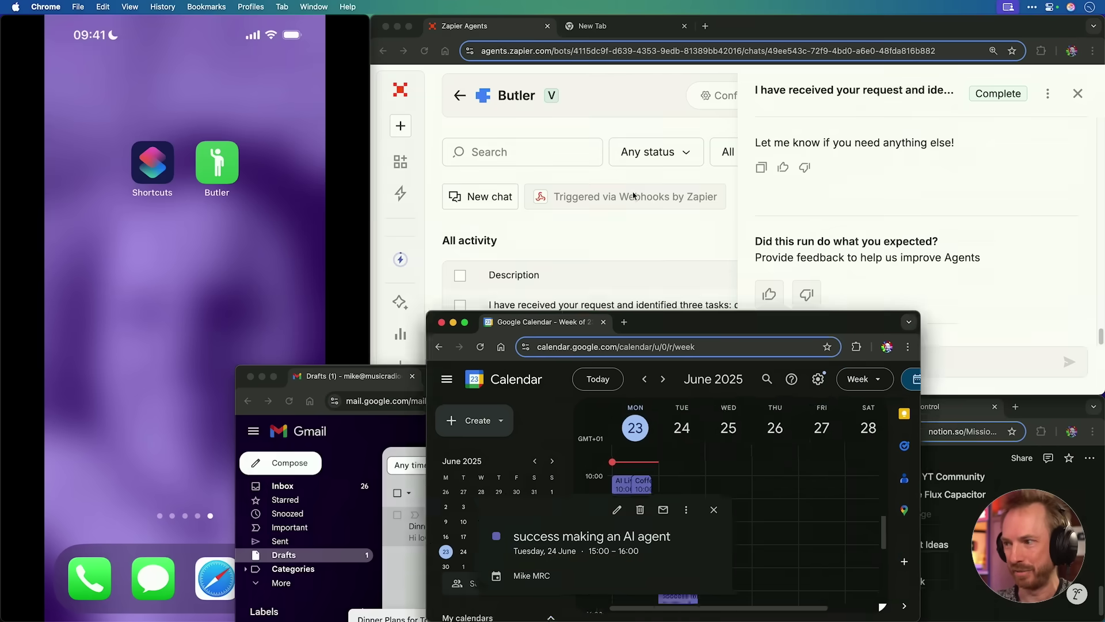
# - Switch to Notion in full view and open the "Buy milk" page in Mission Control
pyautogui.doubleClick(1051, 409)
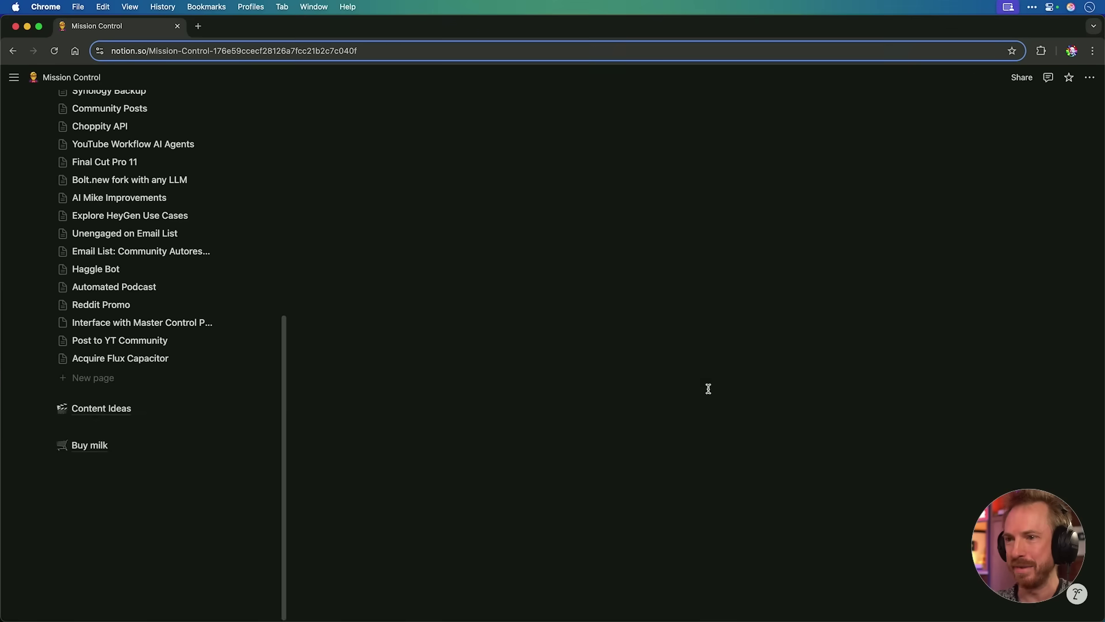
pyautogui.click(100, 450)
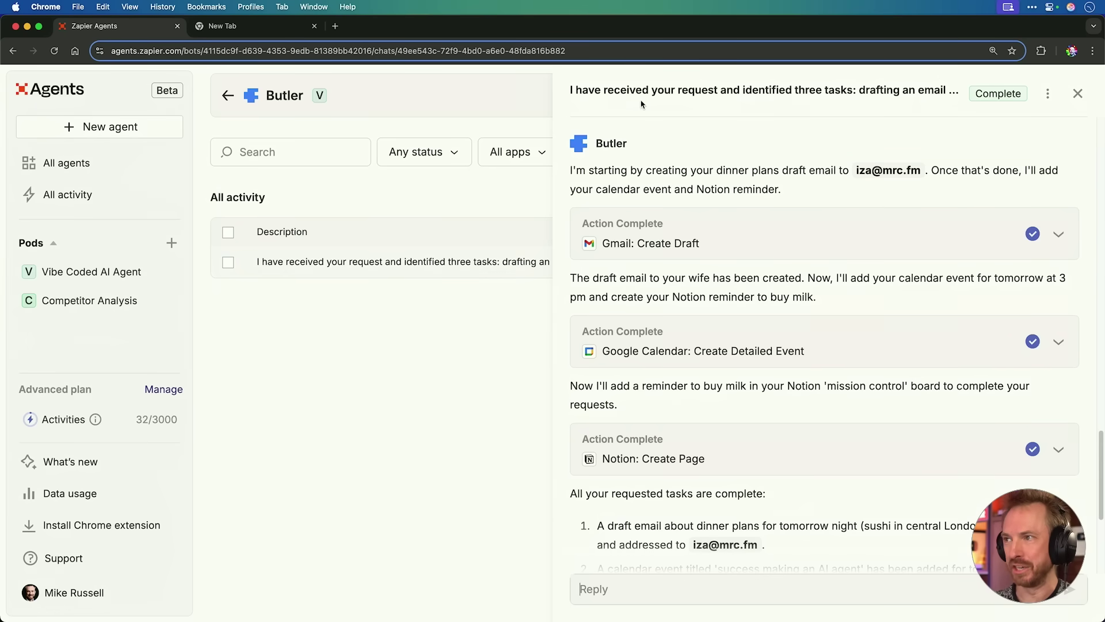
# - Examine the resolved fields and final output of the Gmail Create Draft action in the completed Butler run in Zapier Agents
pyautogui.doubleClick(797, 89)
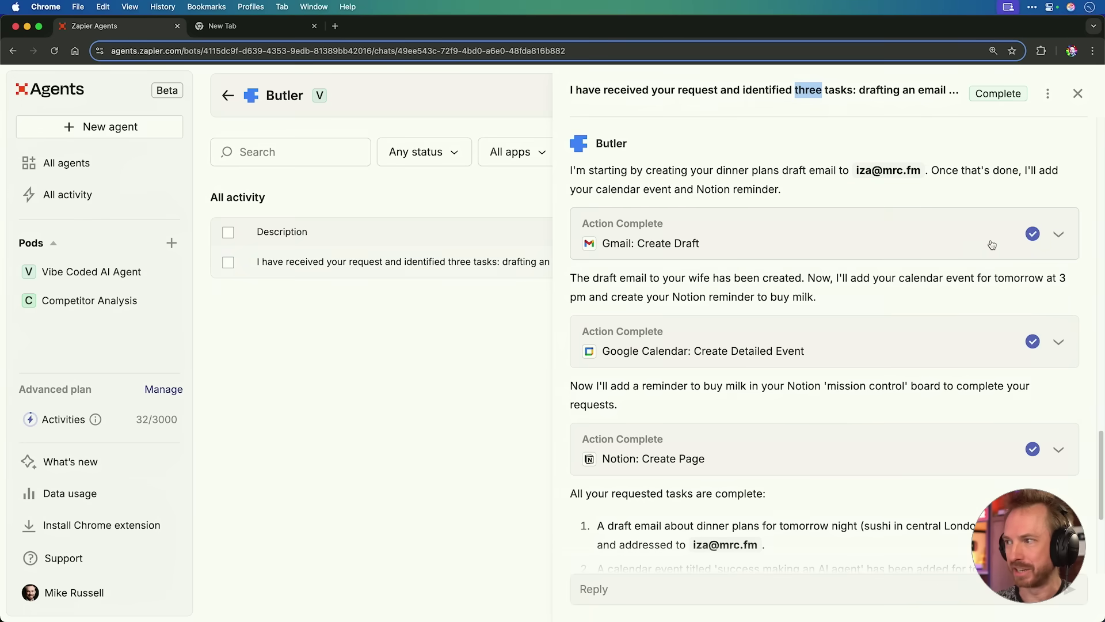
pyautogui.click(1012, 245)
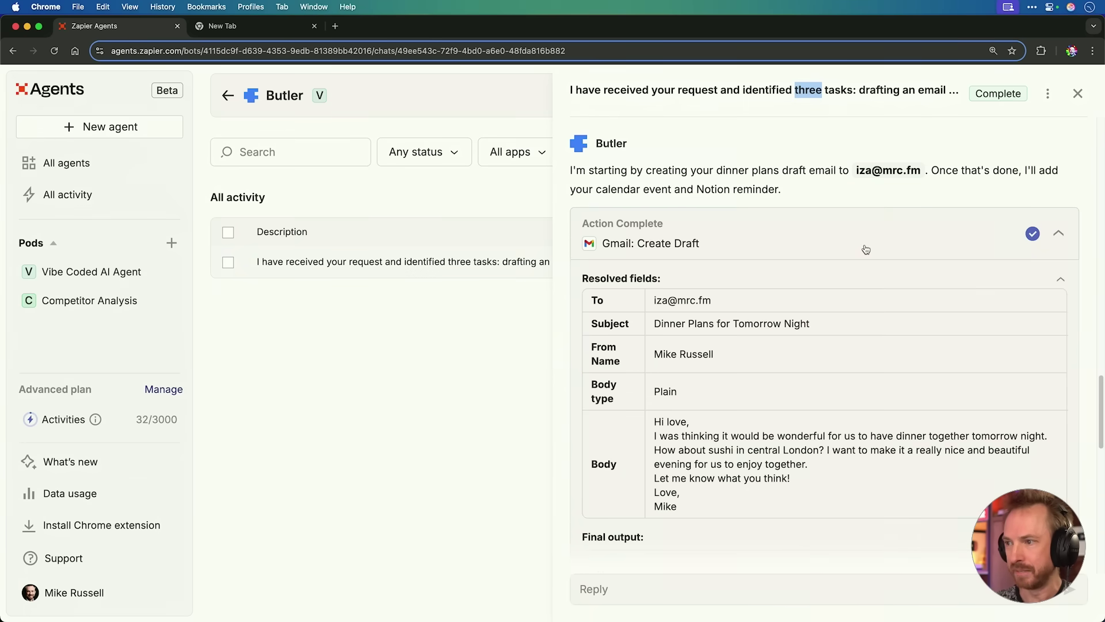
pyautogui.scroll(-5, 739, 439)
pyautogui.scroll(-10, 739, 439)
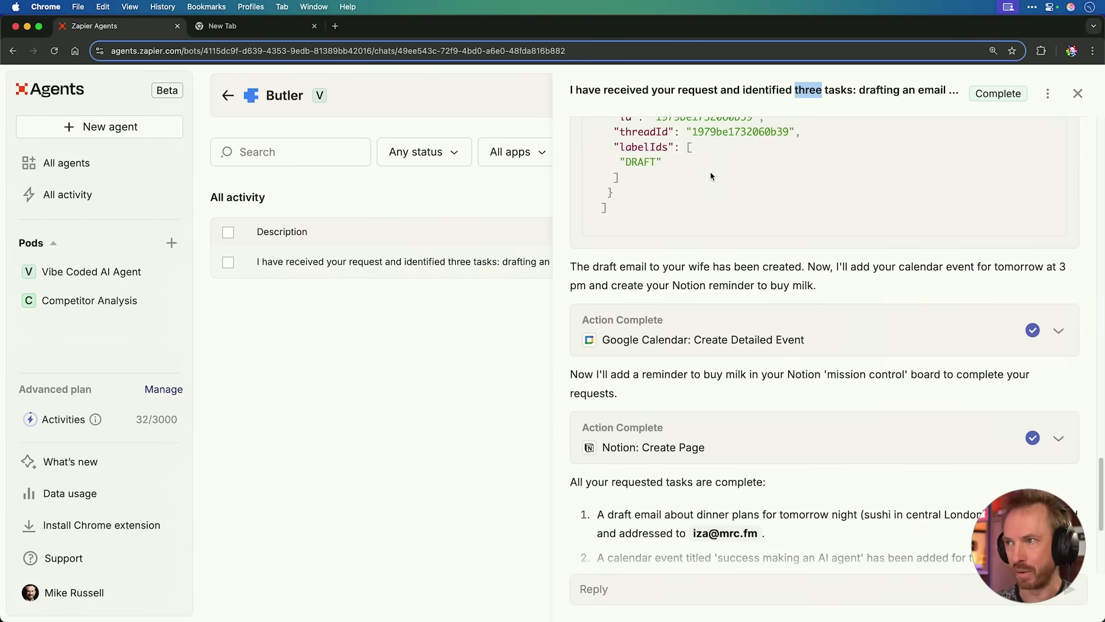
pyautogui.scroll(2, 710, 167)
pyautogui.scroll(-2, 713, 184)
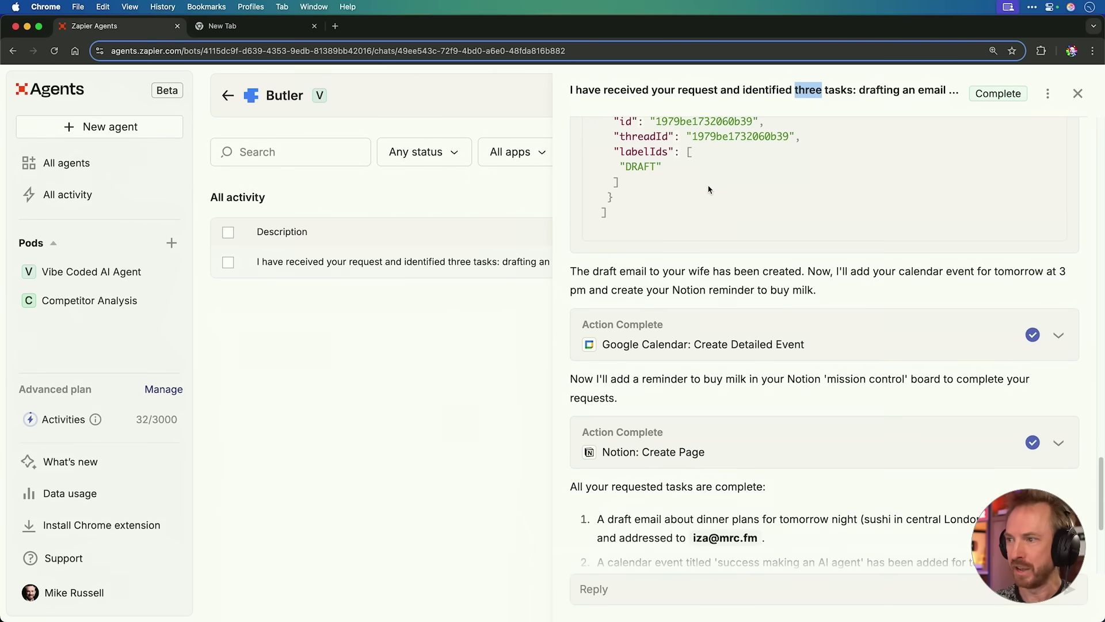
pyautogui.scroll(-2, 885, 291)
# - Review the resolved fields and output of the Google Calendar Create Detailed Event action, continuing to the run's closing summary
pyautogui.click(937, 313)
pyautogui.scroll(-6, 816, 299)
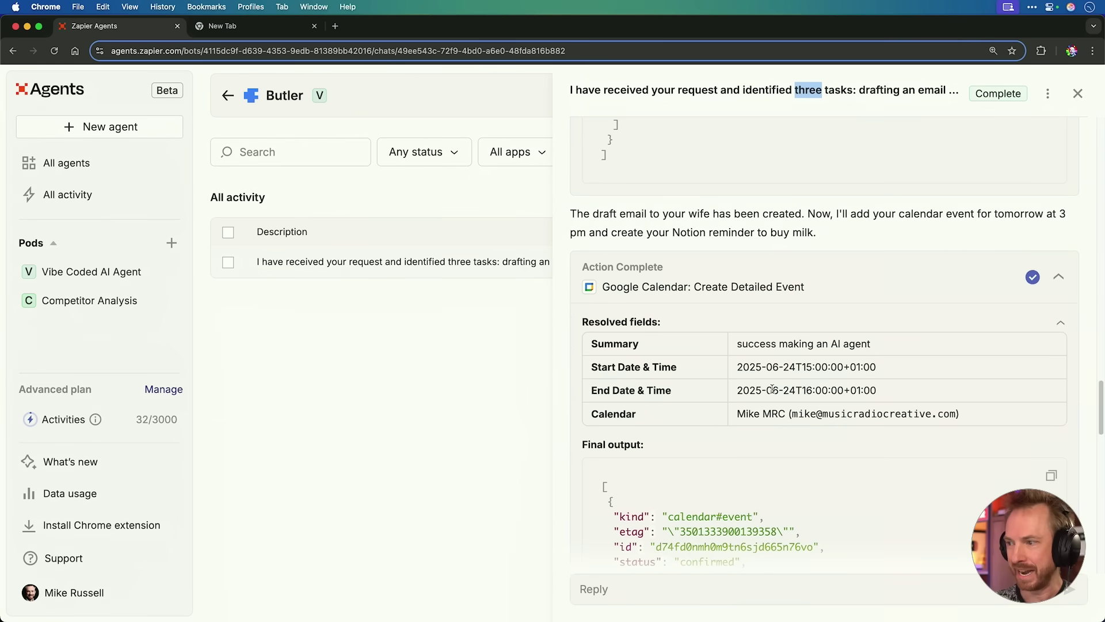
pyautogui.scroll(-20, 771, 389)
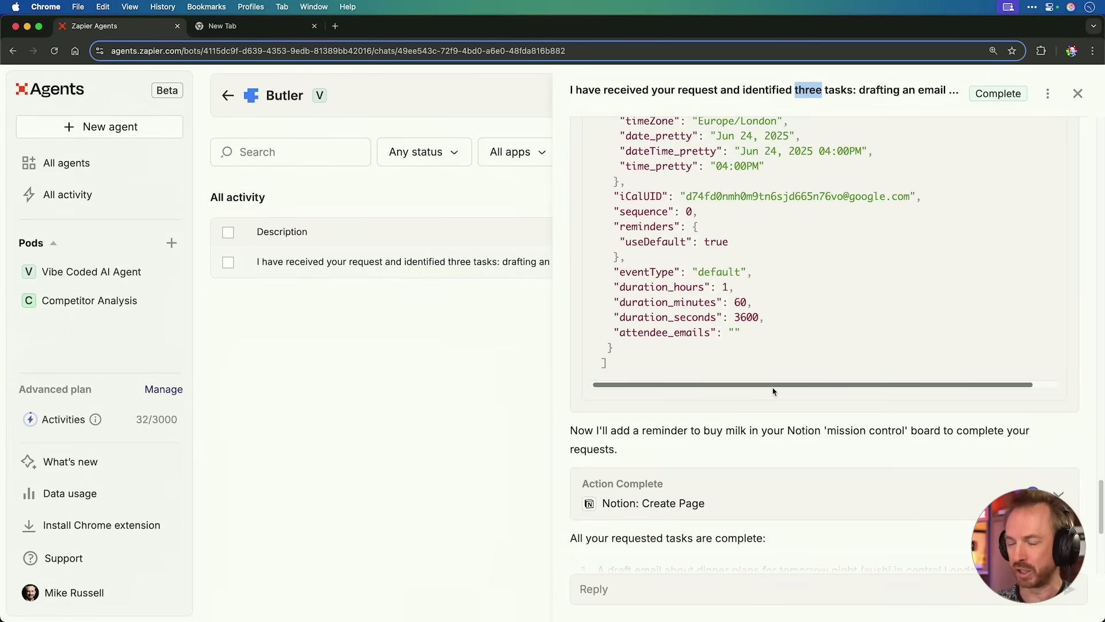
pyautogui.scroll(-5, 772, 389)
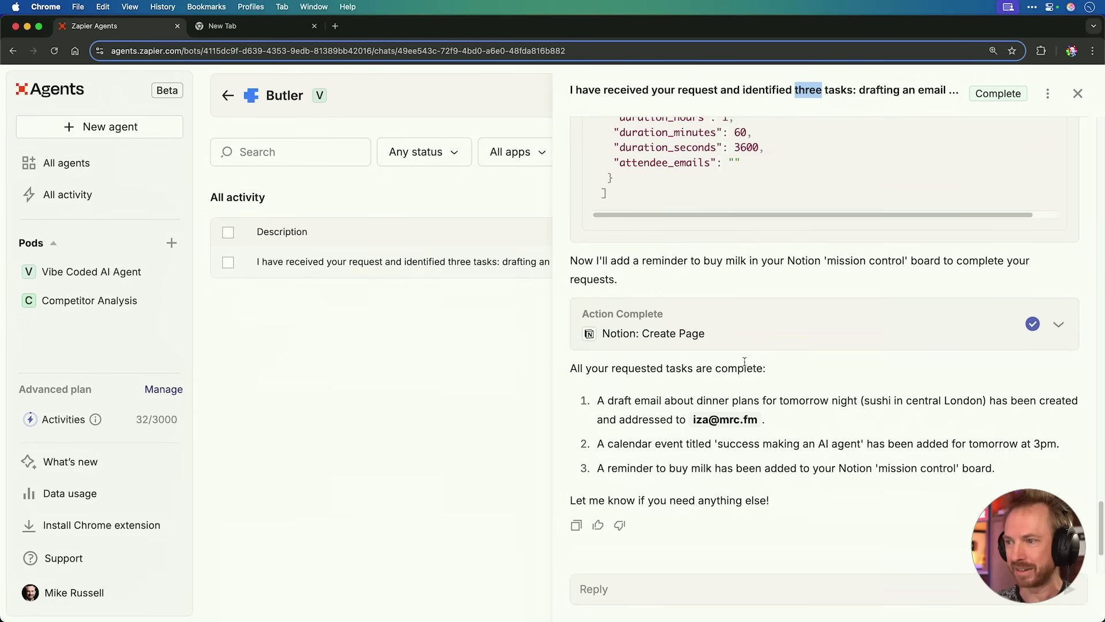
# - Inspect the Notion Create Page action's resolved fields, including the icon and parent page, and its final output
pyautogui.click(737, 336)
pyautogui.scroll(-3, 708, 331)
pyautogui.doubleClick(694, 313)
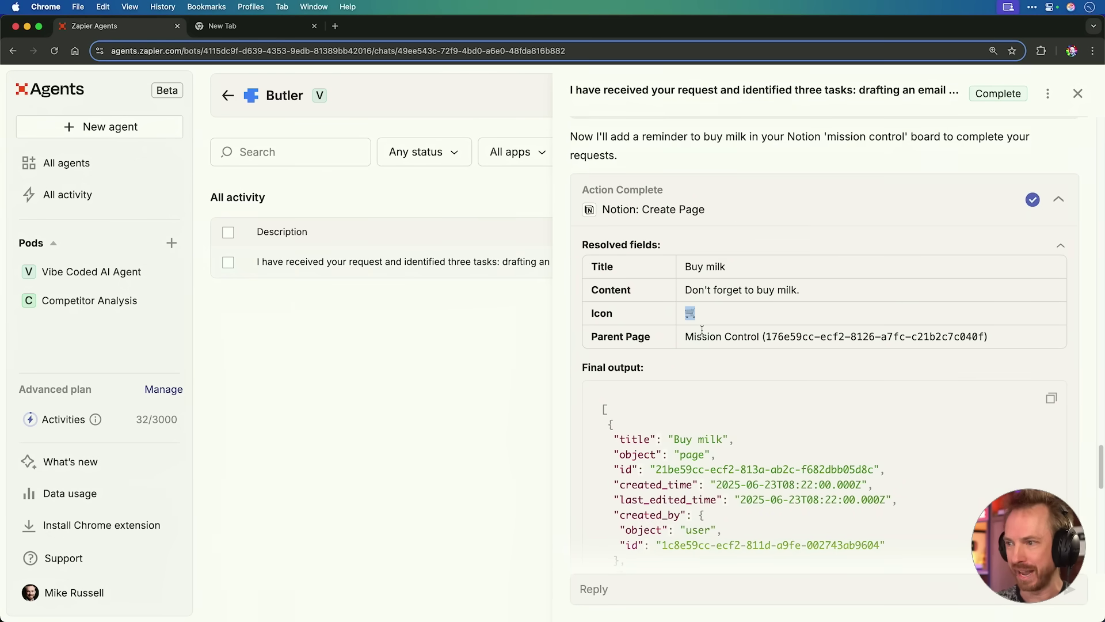
pyautogui.scroll(-15, 702, 321)
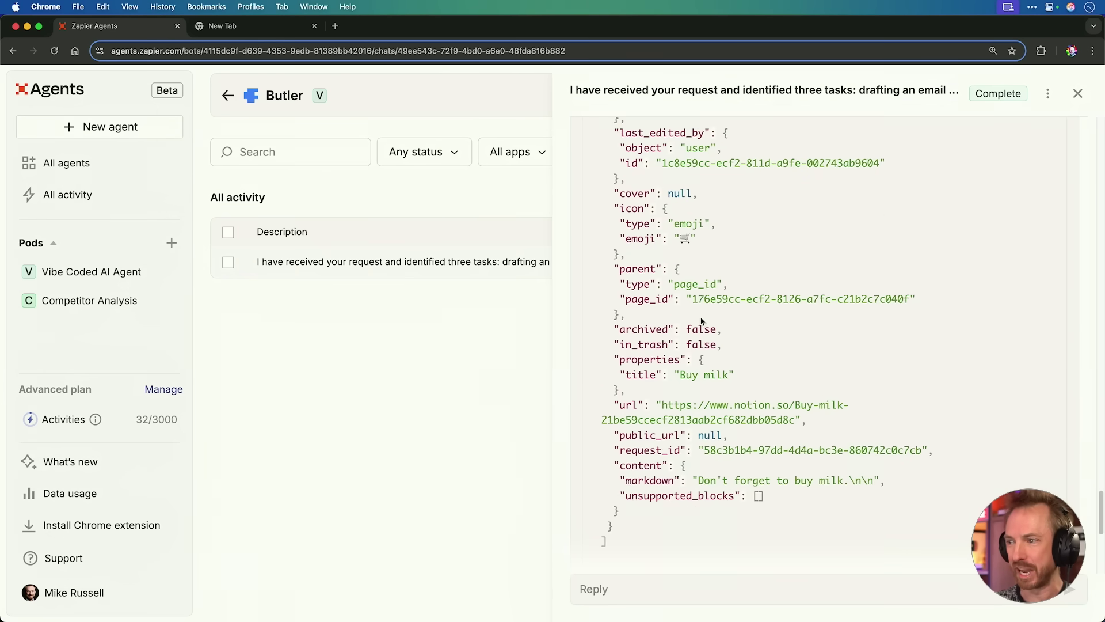